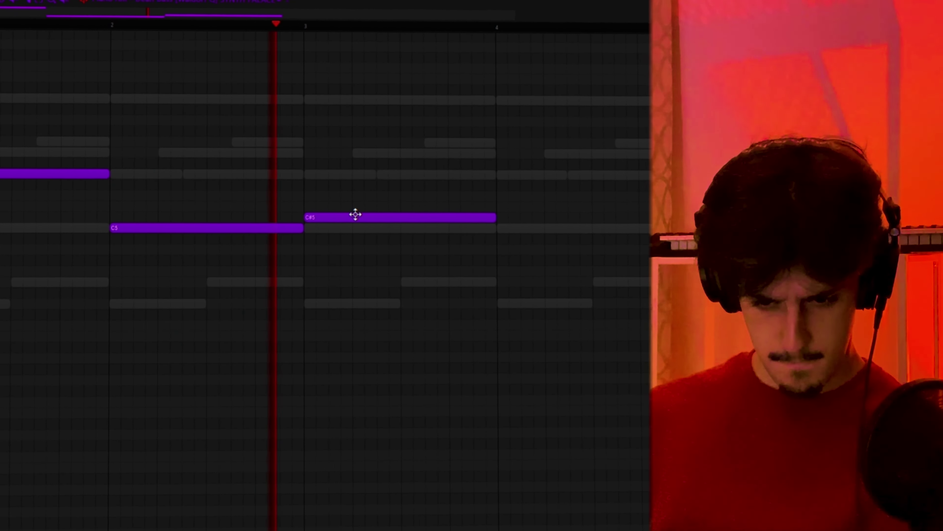
Step: Add a bar-long A#4 note at bar 4, following the C#5 note in the melody
left_click(460, 250)
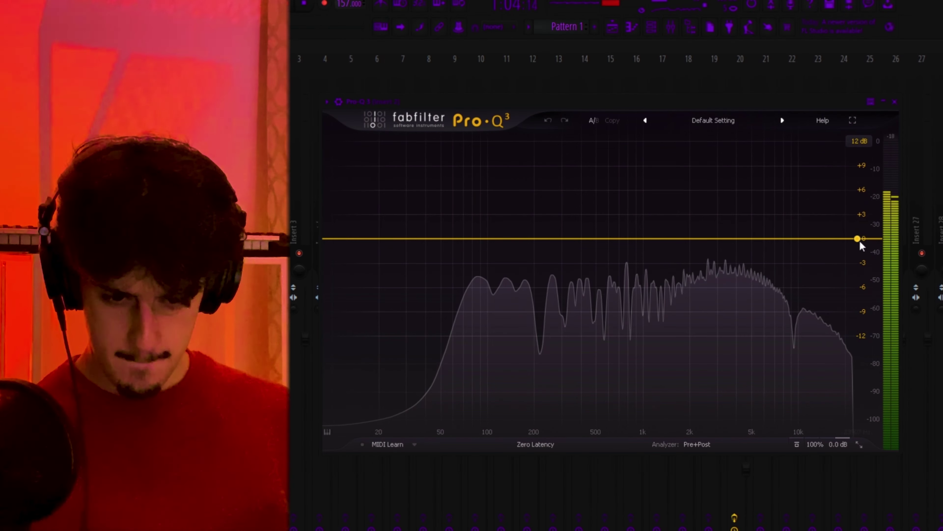
Step: Pull a high cut down from the upper end of the Pro-Q 3 curve and adjust its slope
left_click_drag(860, 242, 627, 242)
scroll(616, 241, "up", 2)
scroll(627, 242, "up", 1)
scroll(627, 242, "down", 1)
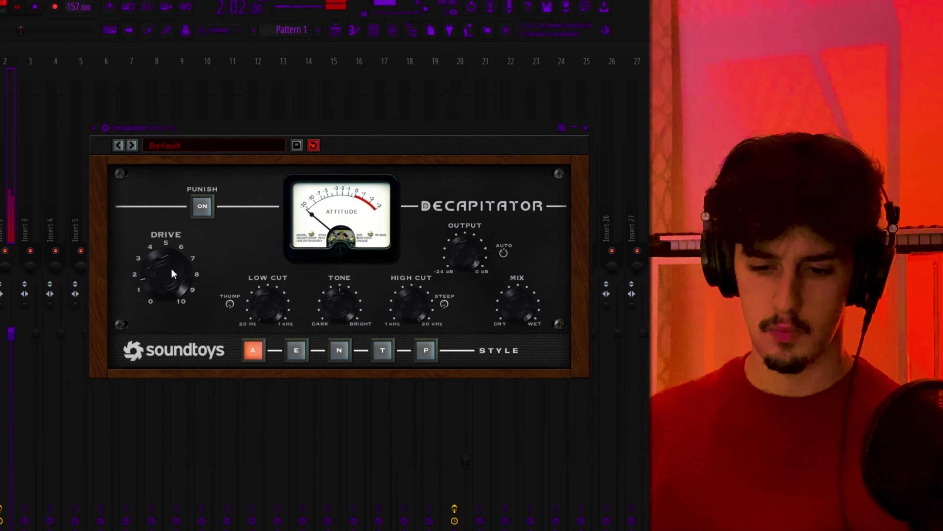
Step: Set Decapitator to style E and load the Grimey preset in Portal
left_click(291, 357)
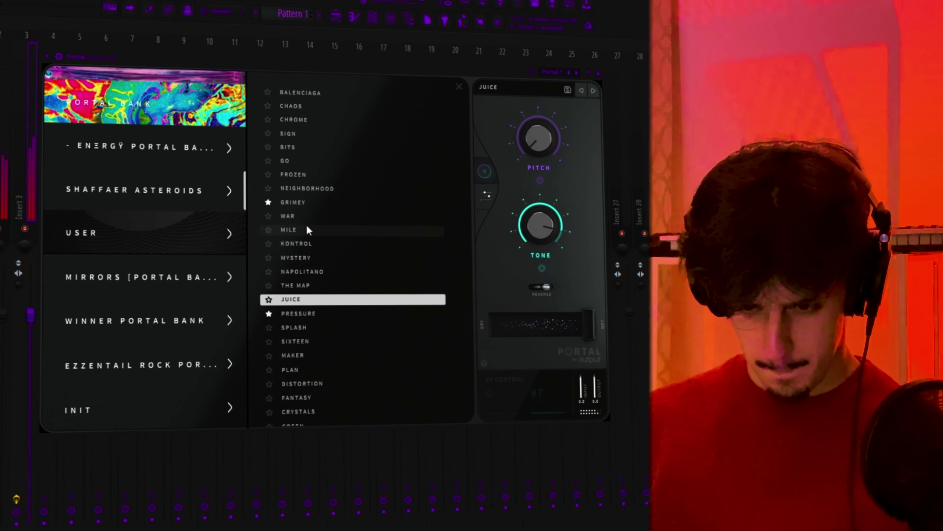
left_click(293, 203)
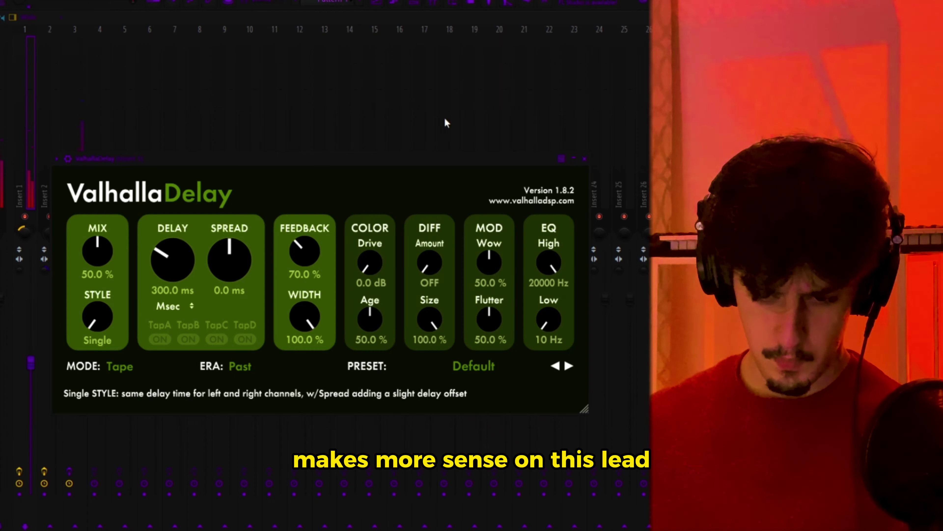
Step: Sync ValhallaDelay to a dotted 1/4 delay time and lower its feedback to 12.4%
left_click_drag(375, 159, 428, 79)
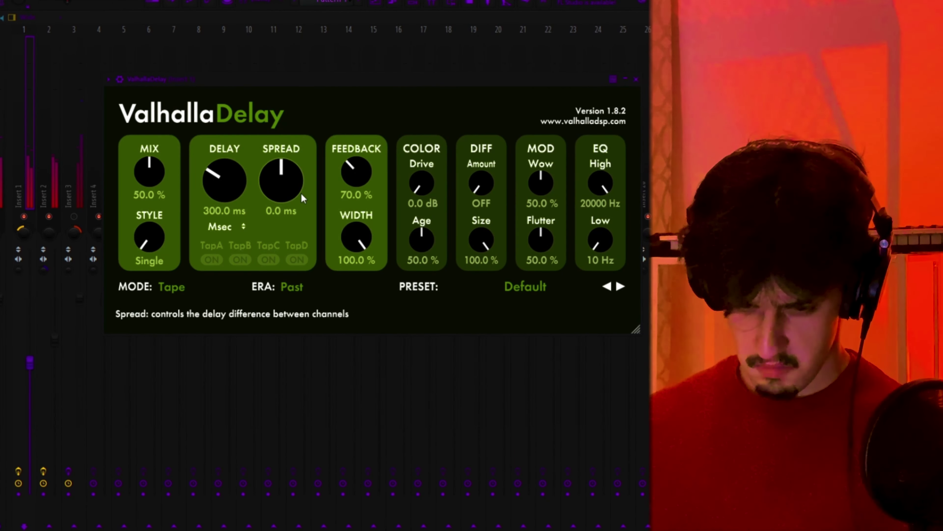
left_click(225, 227)
scroll(237, 199, "up", 2)
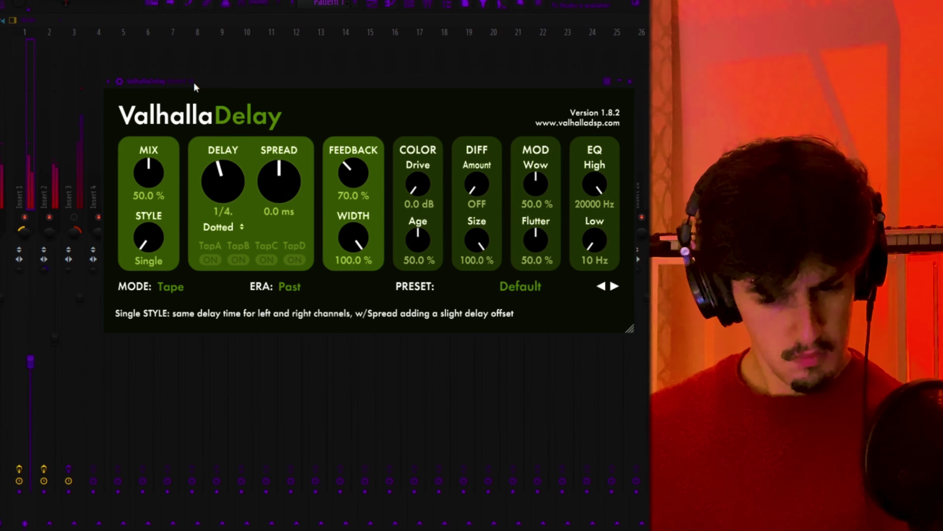
left_click_drag(347, 202, 353, 216)
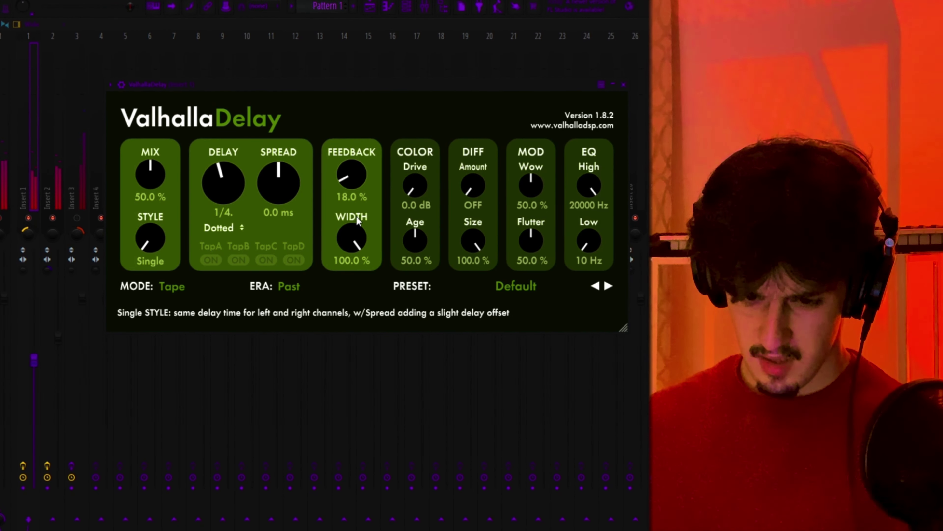
Step: Try the BBD, Pitch and RevPitch modes of ValhallaDelay and settle on the Clarity mode
left_click(196, 288)
left_click(197, 324)
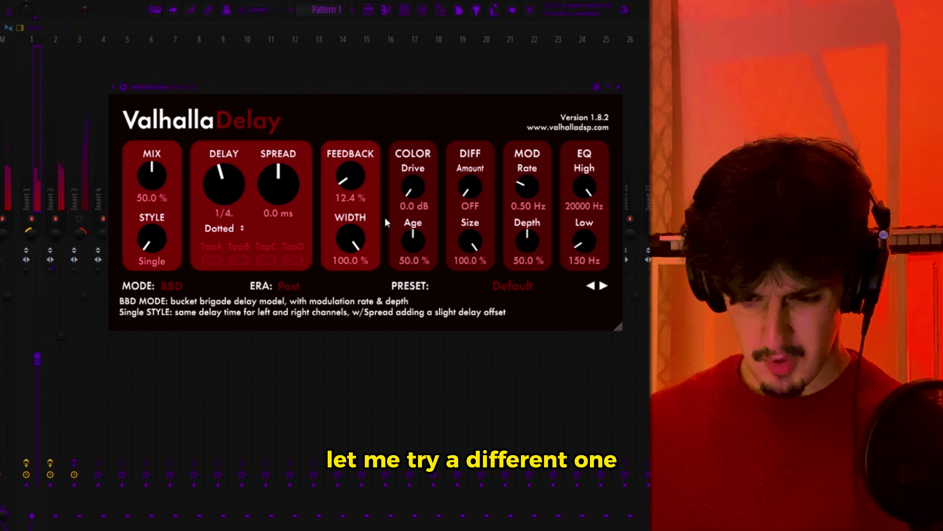
left_click(171, 282)
left_click(210, 364)
left_click(180, 289)
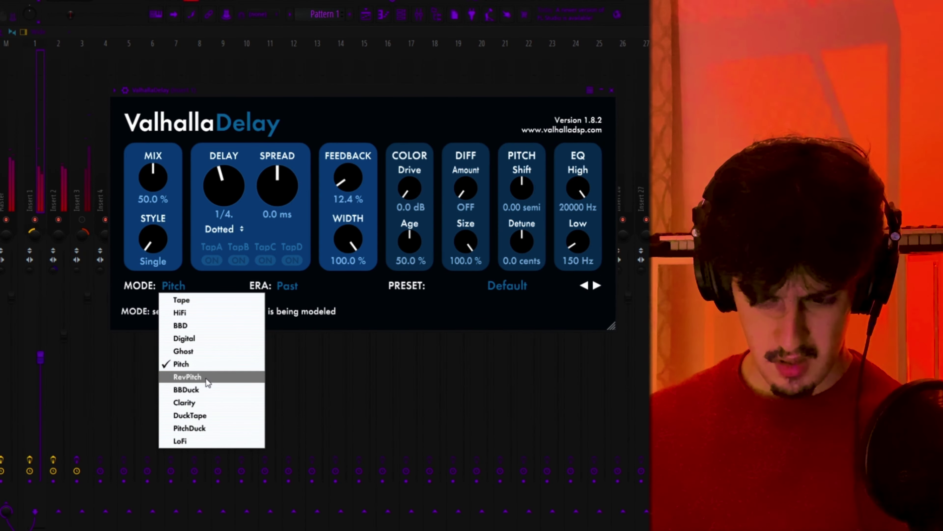
left_click(206, 379)
left_click(190, 285)
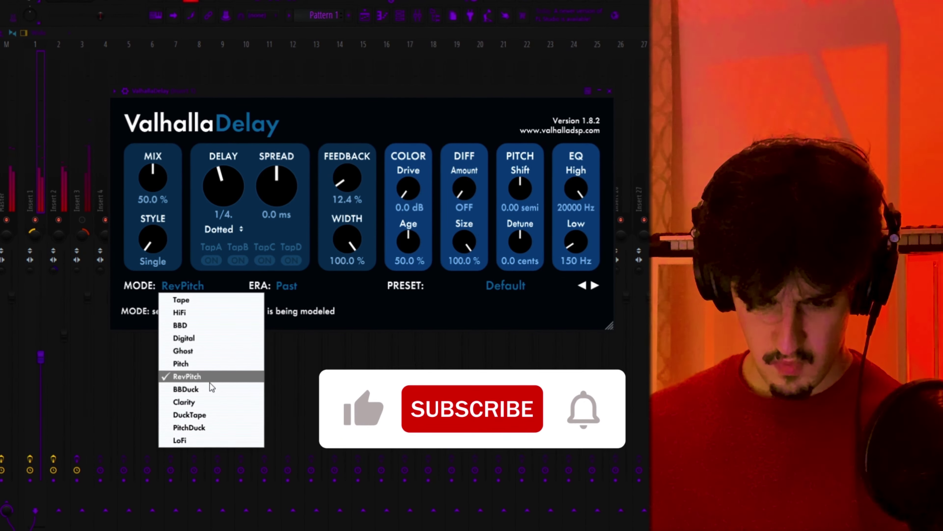
left_click(201, 401)
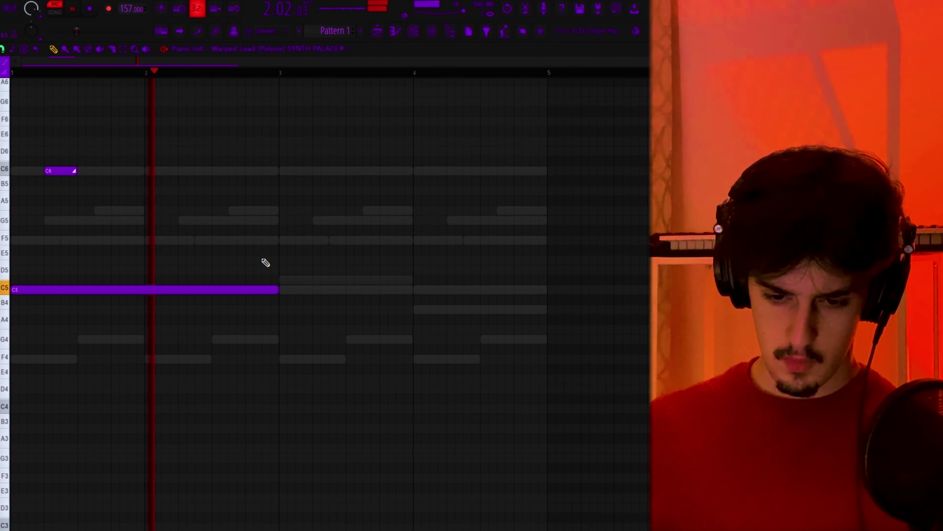
Step: Add a short G#5 note in bar 2 and a two-bar G5 from bar 3, and adjust the short note at bar 4
left_click(243, 211)
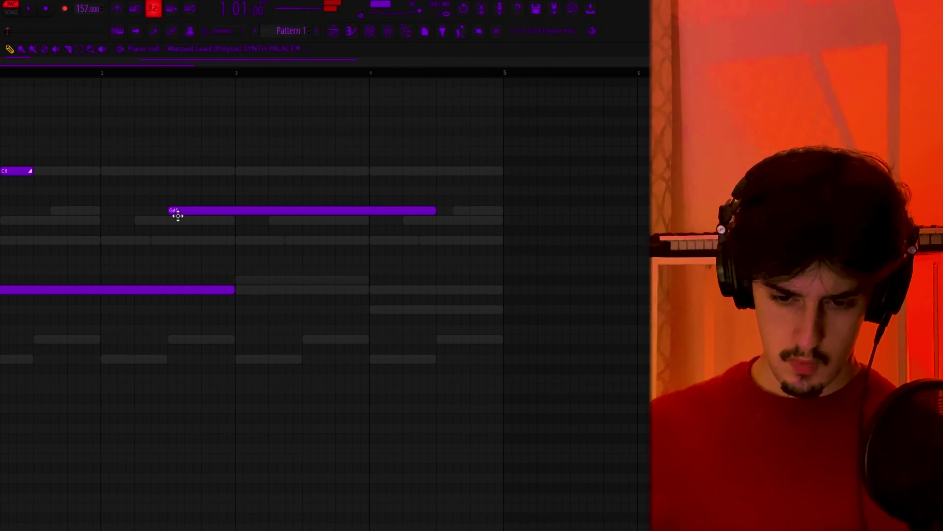
left_click(266, 220)
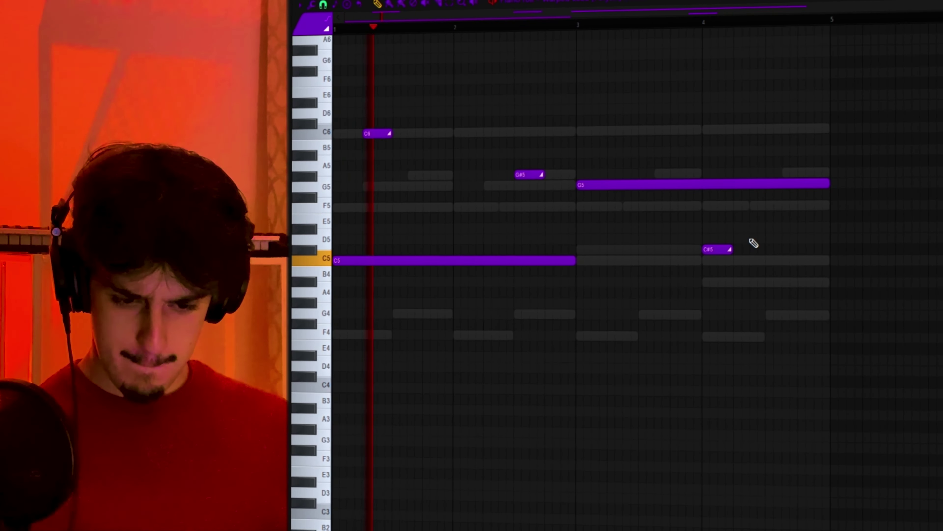
left_click_drag(738, 241, 744, 272)
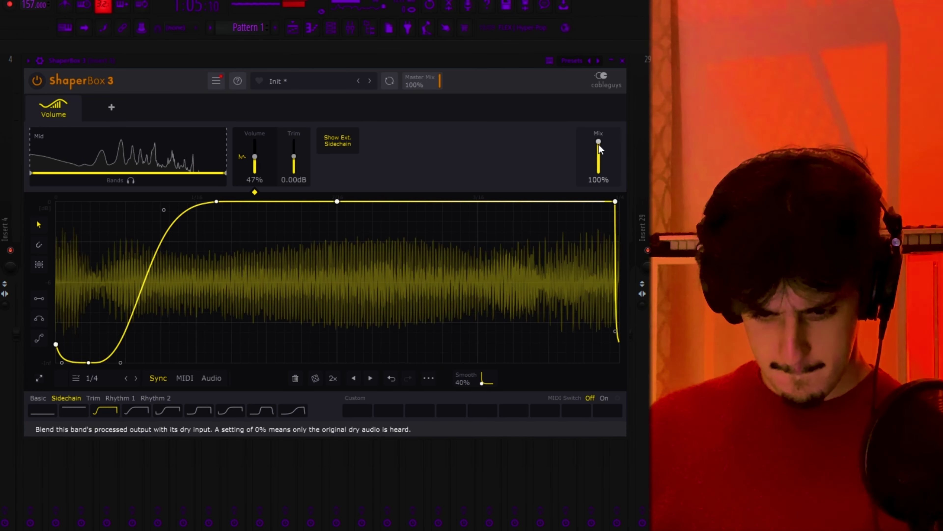
Step: Reduce the mix of ShaperBox's Volume shaper slightly and add a Width shaper with a ramp curve from the Accent 2 set
left_click_drag(599, 142, 598, 149)
left_click(112, 107)
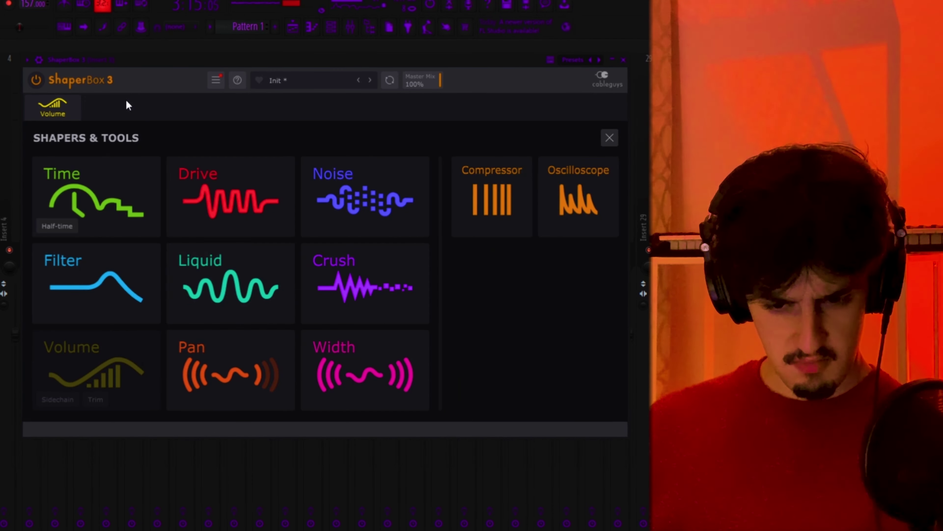
left_click(338, 351)
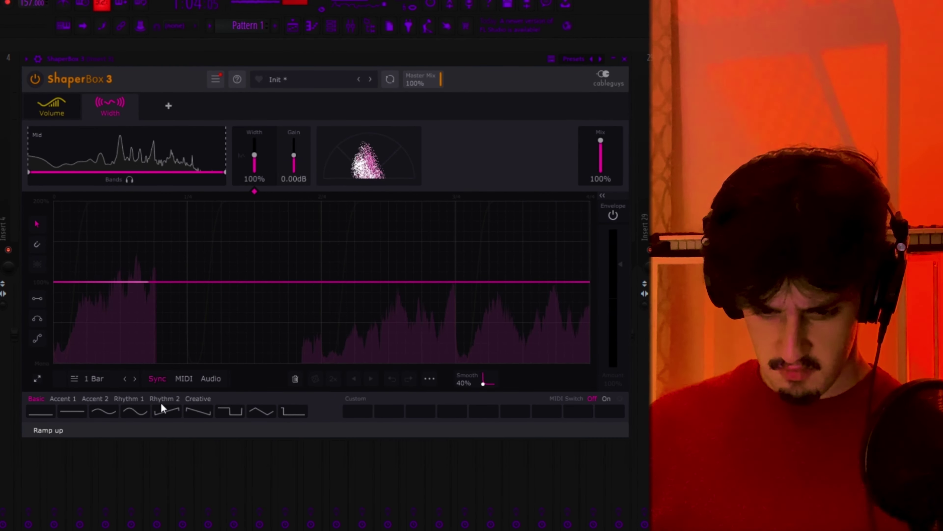
left_click(97, 398)
left_click(205, 411)
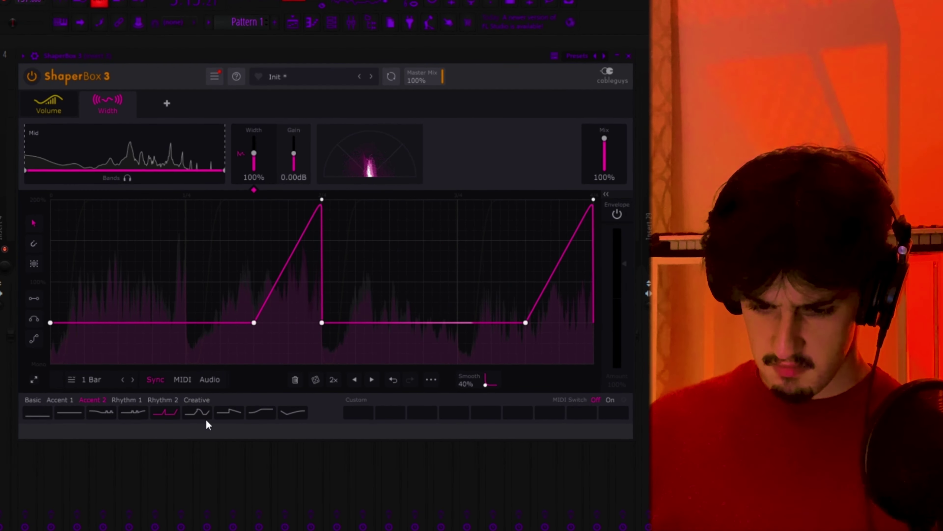
left_click(630, 55)
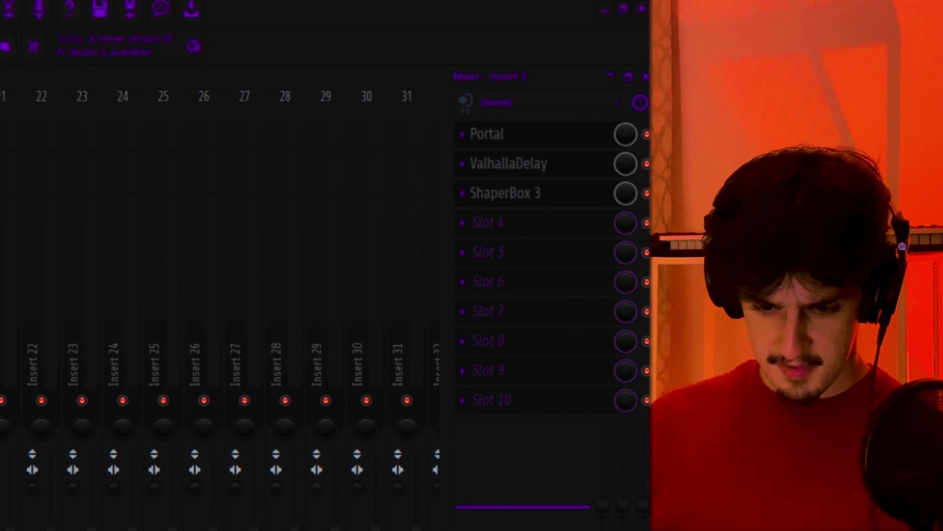
Step: Audition the Mystery, Napolitano and Plan presets in Insert 3's Portal and load The Map
left_click(487, 134)
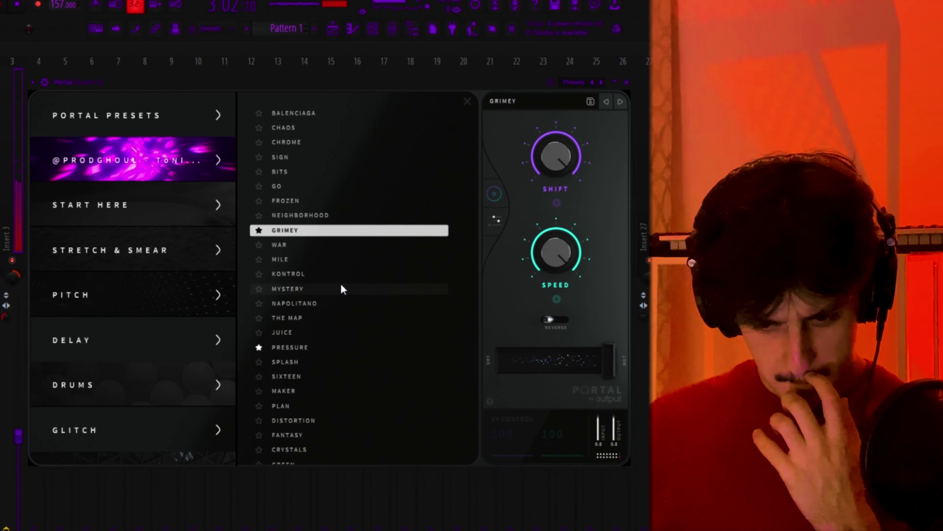
left_click(341, 289)
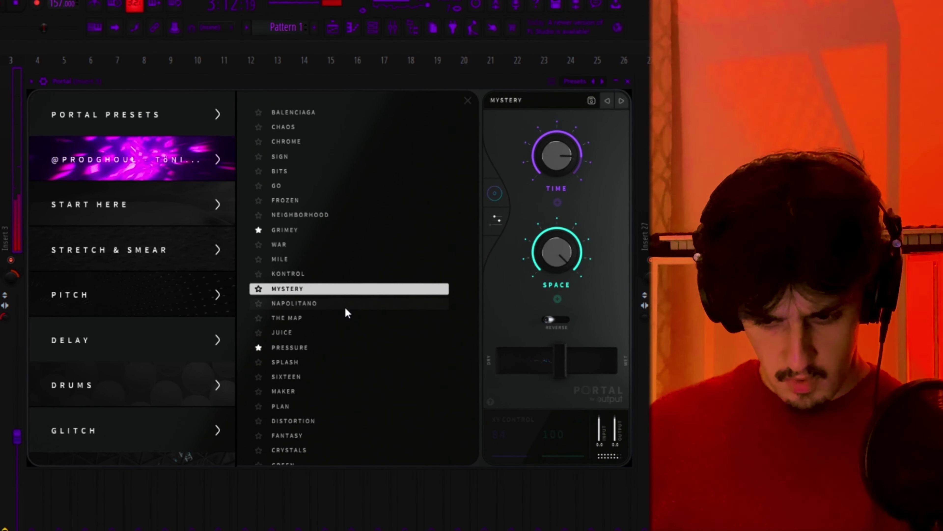
left_click(340, 304)
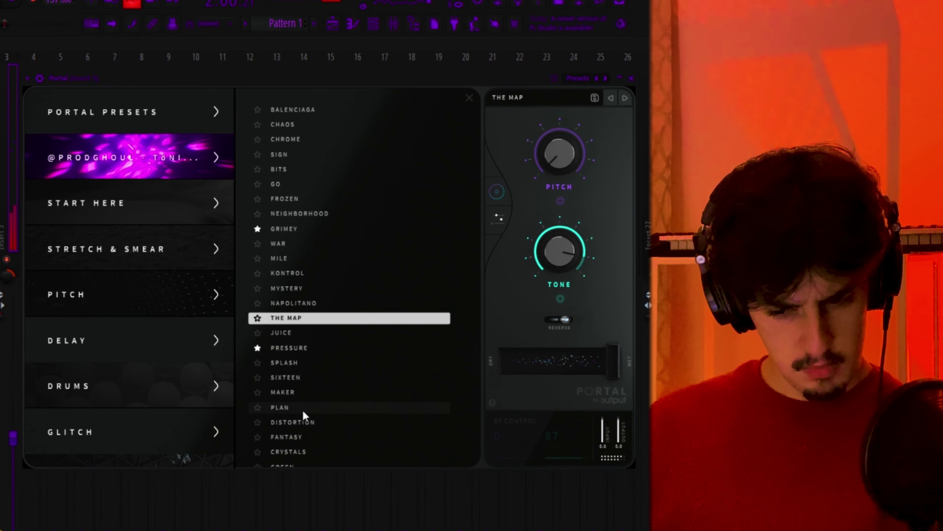
left_click(303, 409)
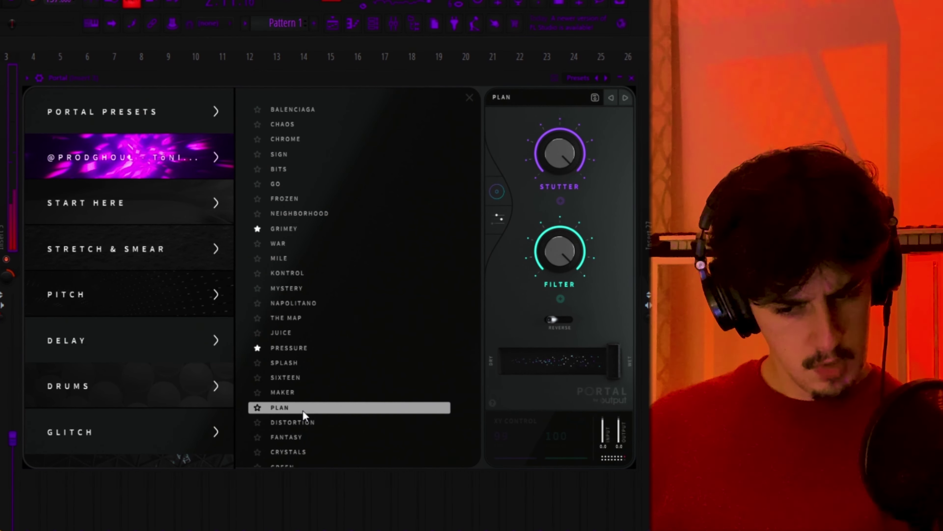
left_click(312, 322)
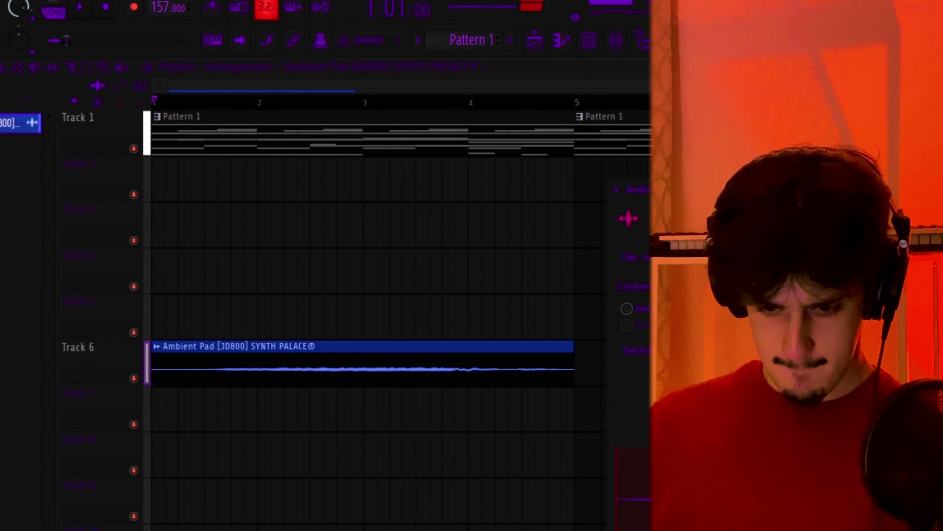
Step: Play the Ambient Pad clip, try a fade-in on it, and move it to start at bar 3
key("space")
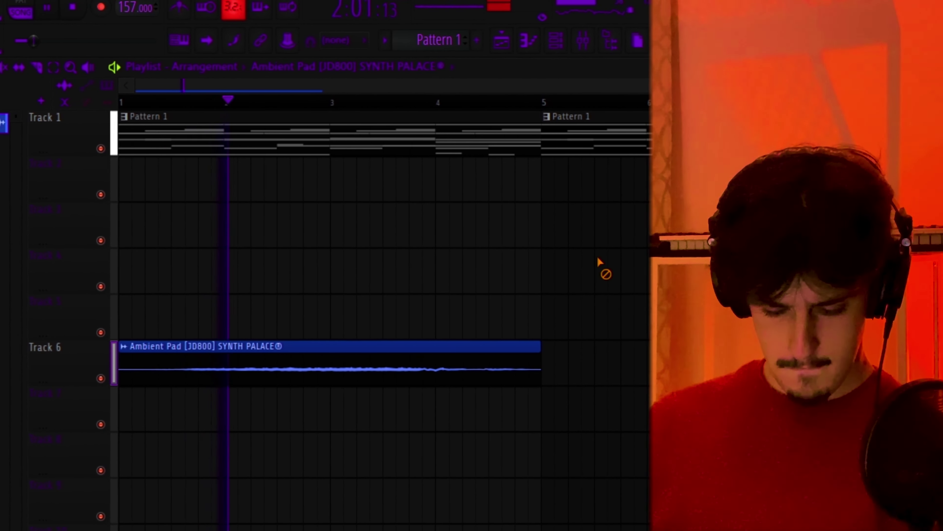
key("space")
mouse_move(98, 362)
left_mouse_down()
mouse_move(89, 358)
mouse_move(170, 359)
left_mouse_up()
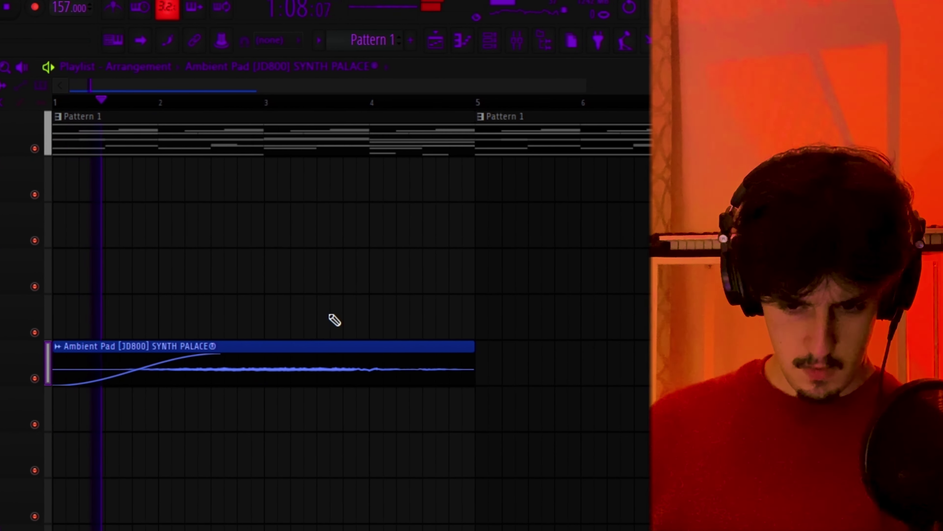
left_click_drag(237, 346, 414, 351)
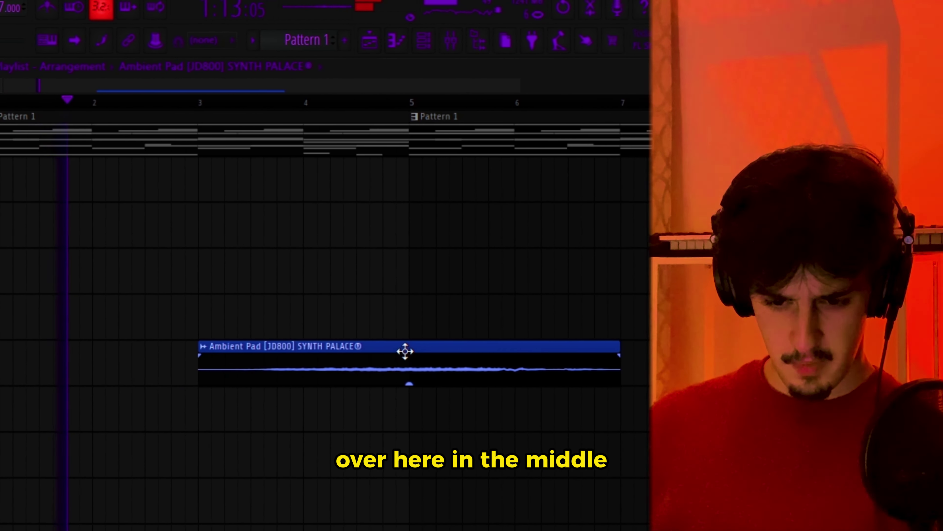
scroll(383, 293, "down", 3)
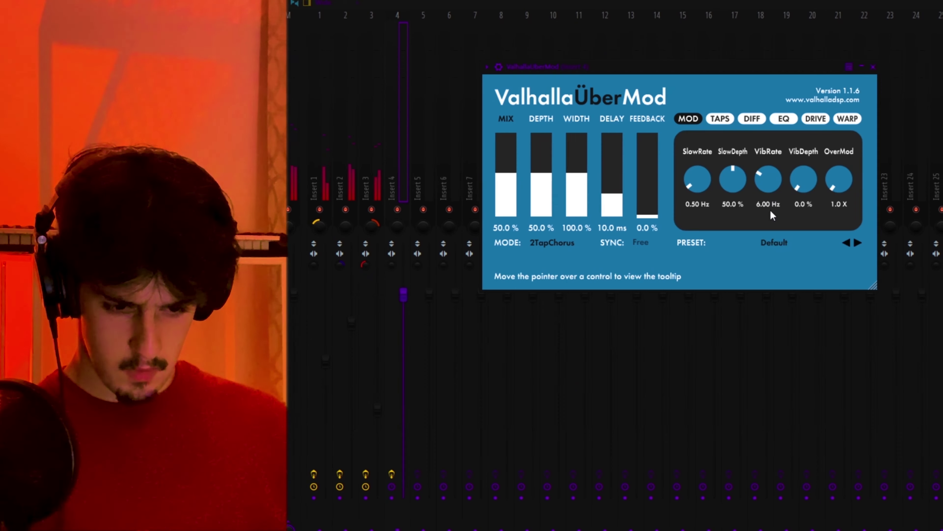
Step: Load the CocteauTwins 2 preset in ValhallaÜberMod, then lower its feedback and adjust its mix
left_click(758, 243)
mouse_move(782, 224)
left_click(860, 237)
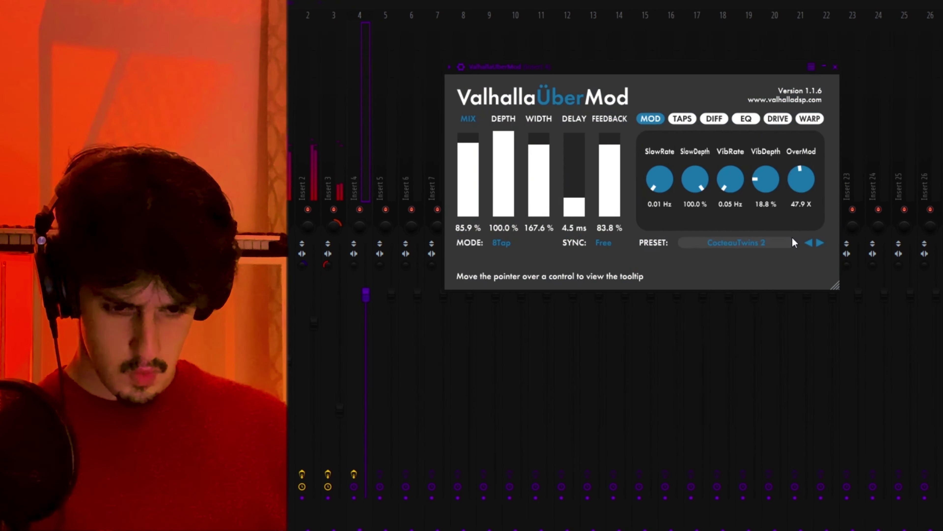
left_click_drag(619, 147, 619, 205)
left_click_drag(477, 146, 444, 145)
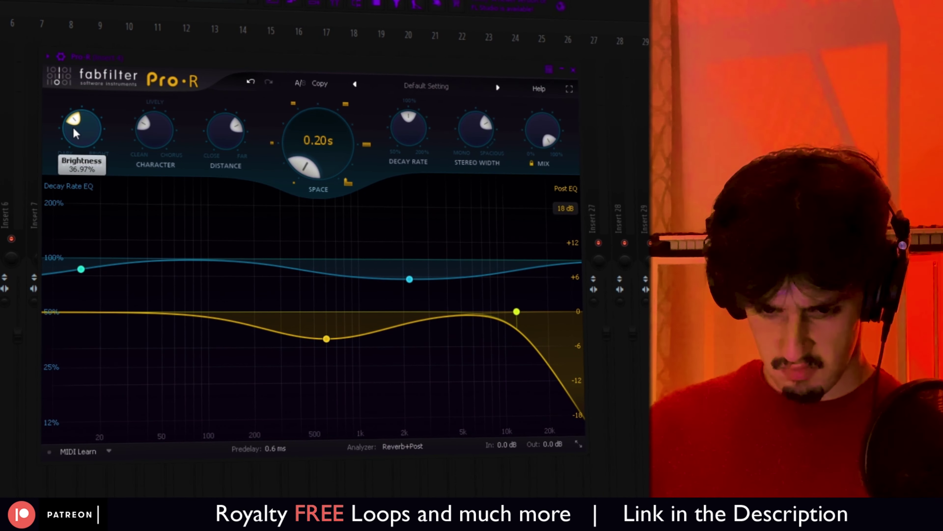
Step: Reduce the brightness of the Pro-R reverb and adjust a mixer channel's panning
left_click_drag(74, 129, 73, 135)
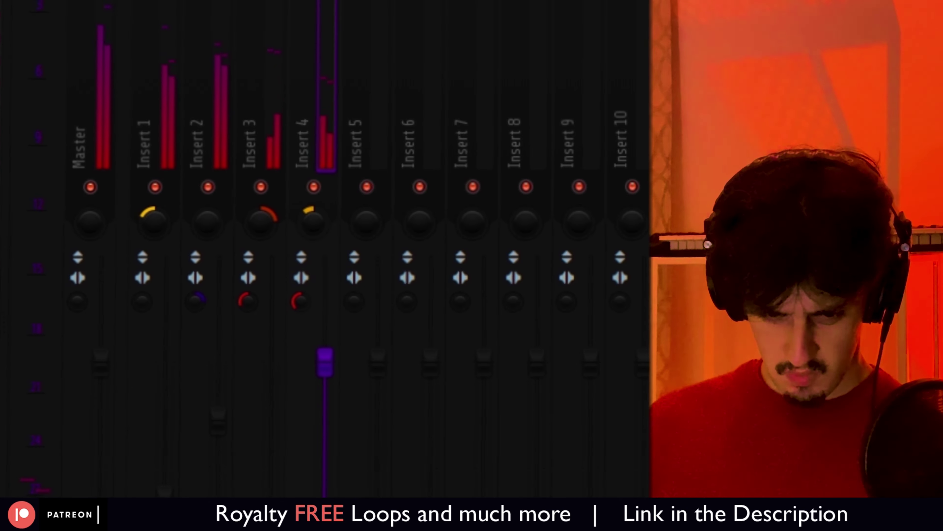
left_click_drag(174, 222, 174, 205)
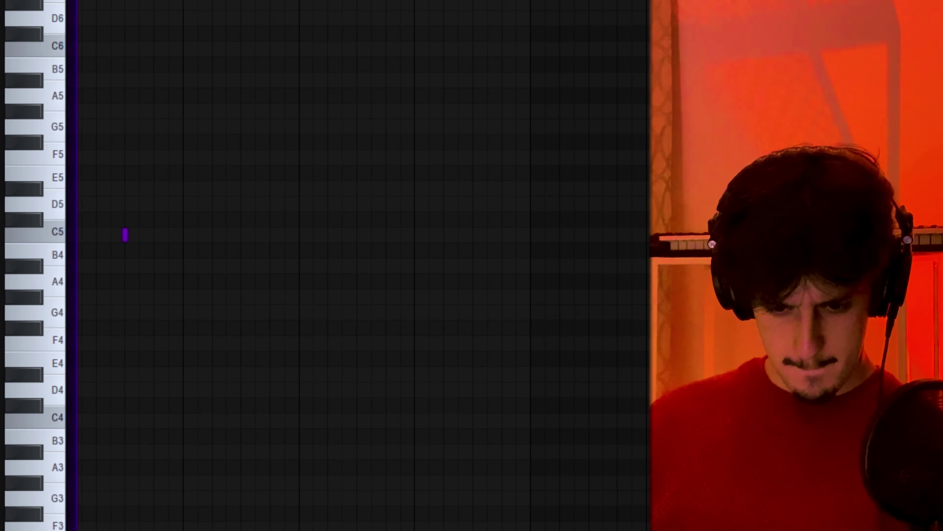
Step: Place C5 clap hits on the third beat of each of the following bars
left_click(202, 233)
left_click(301, 235)
left_click(416, 235)
left_click(532, 235)
left_click(648, 235)
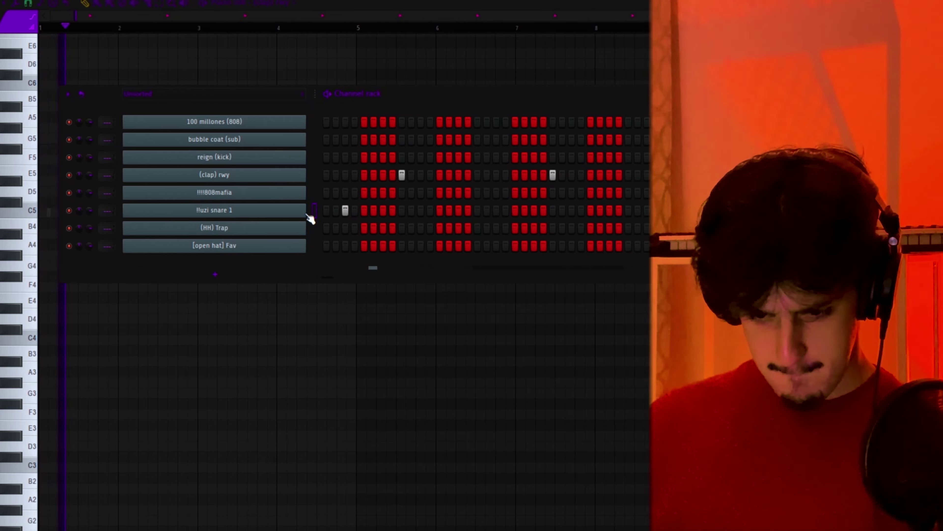
Step: Open the uzi snare 1 channel's piano roll and add two consecutive C5 hits from beat 2 of bar 3
right_click(302, 209)
left_click(318, 208)
left_click(439, 11)
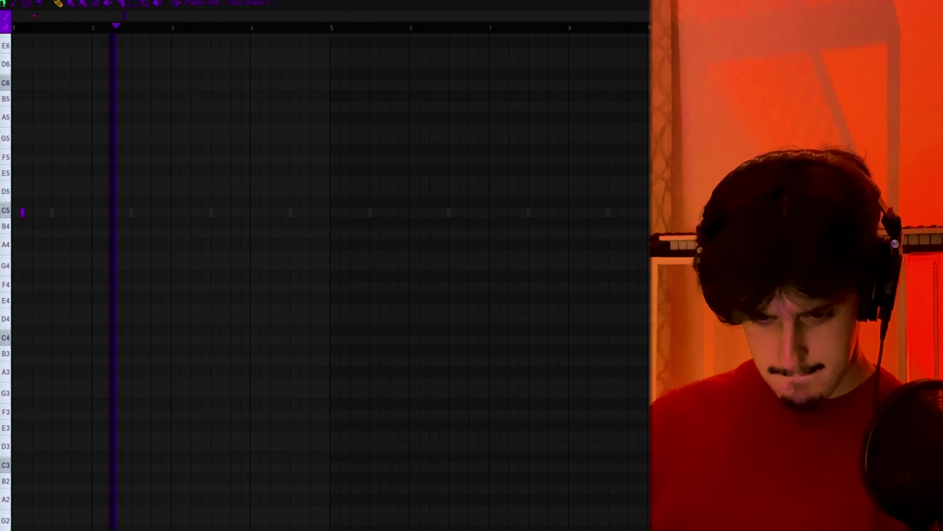
scroll(102, 264, "up", 2)
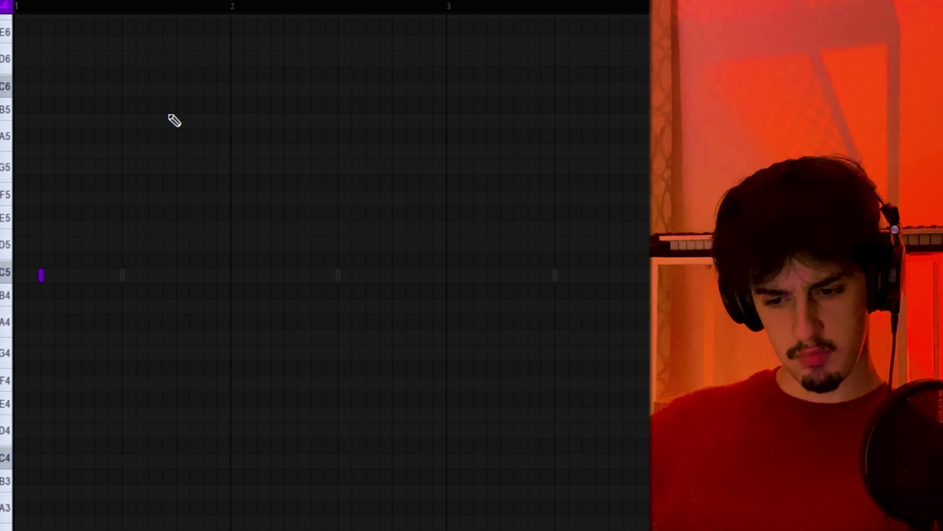
left_click_drag(511, 273, 487, 275)
left_click(470, 273)
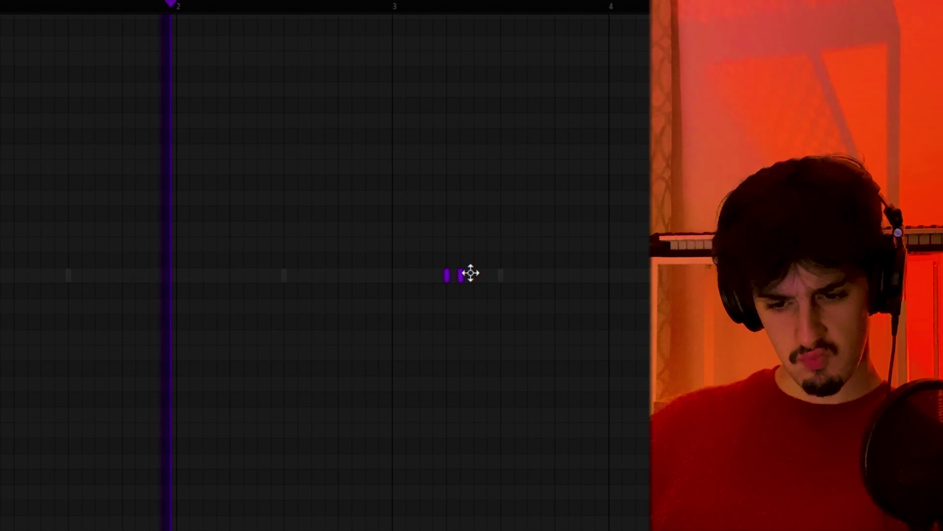
Step: Add another C5 snare hit in bar 3 after the first two and repeat the four-bar pattern in bars 5 to 8
left_click(475, 274)
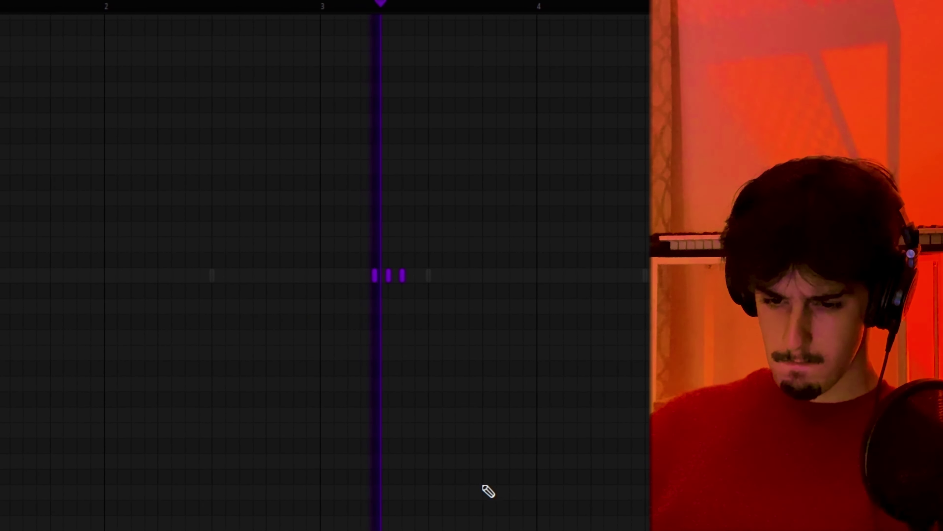
scroll(126, 490, "up", 2)
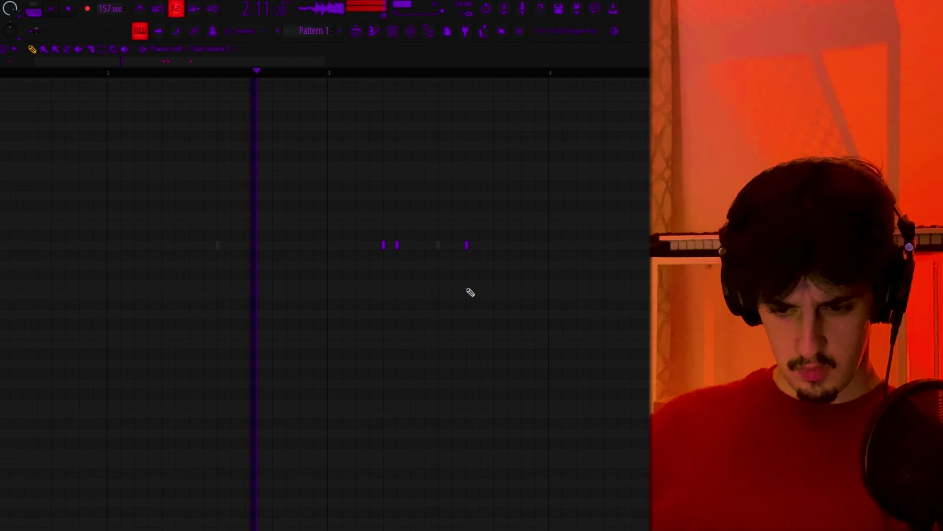
scroll(506, 312, "down", 3)
key("ctrl+a")
left_click(335, 72, "ctrl")
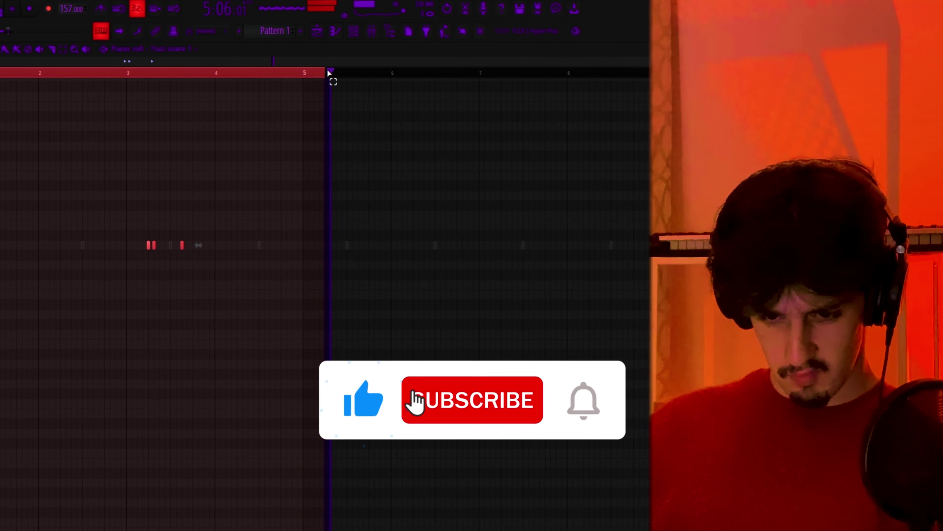
key("ctrl+b")
key("ctrl+d")
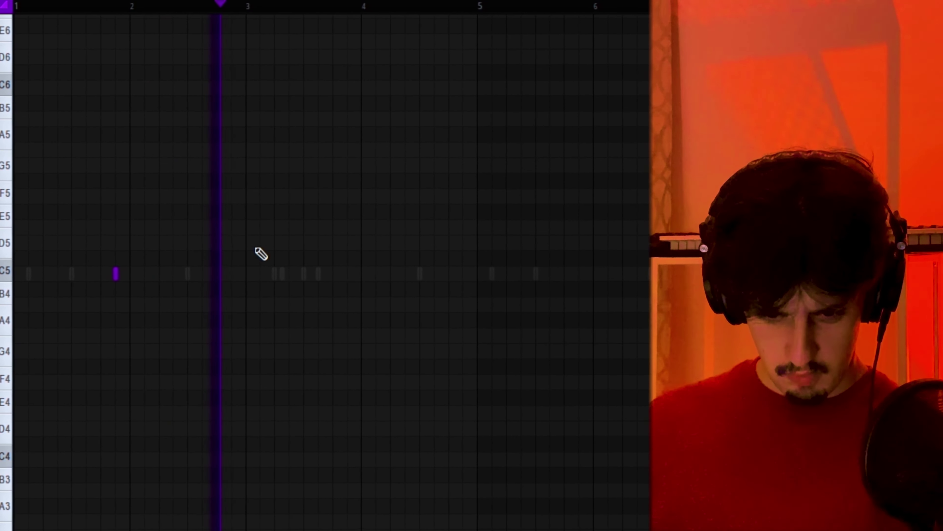
Step: Add a C5 hit on the last eighth note of bar 3 and repeat the four-bar pattern in bars 5 to 8
left_click_drag(344, 271, 330, 271)
key("ctrl+a")
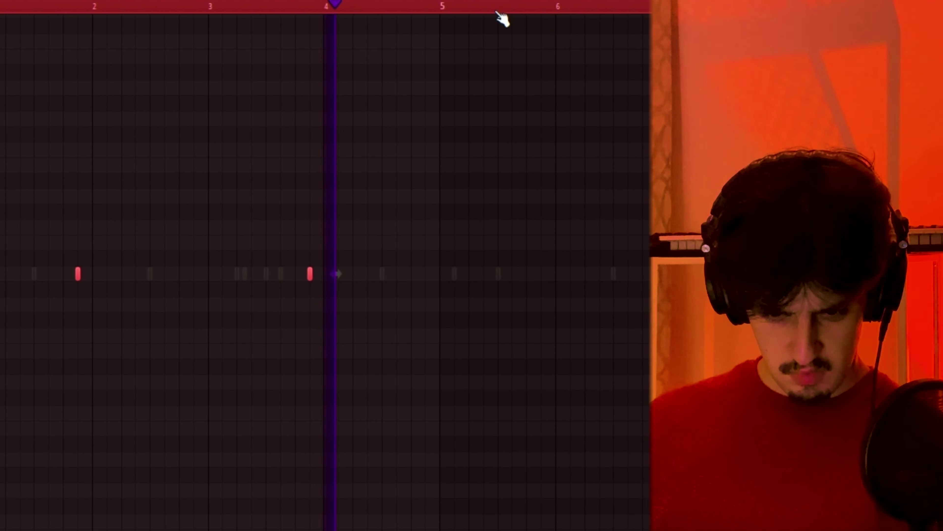
left_click_drag(497, 10, 439, 7)
key("ctrl+b")
key("ctrl+d")
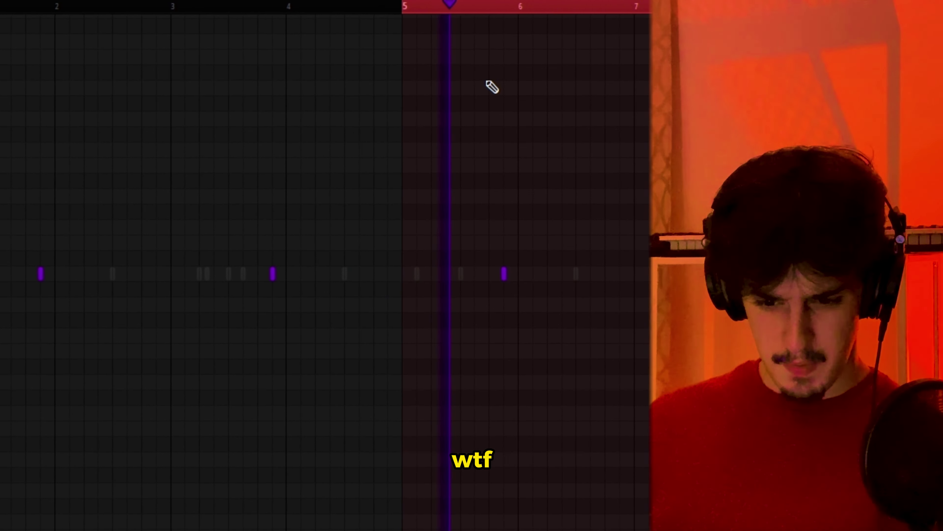
key("ctrl+d")
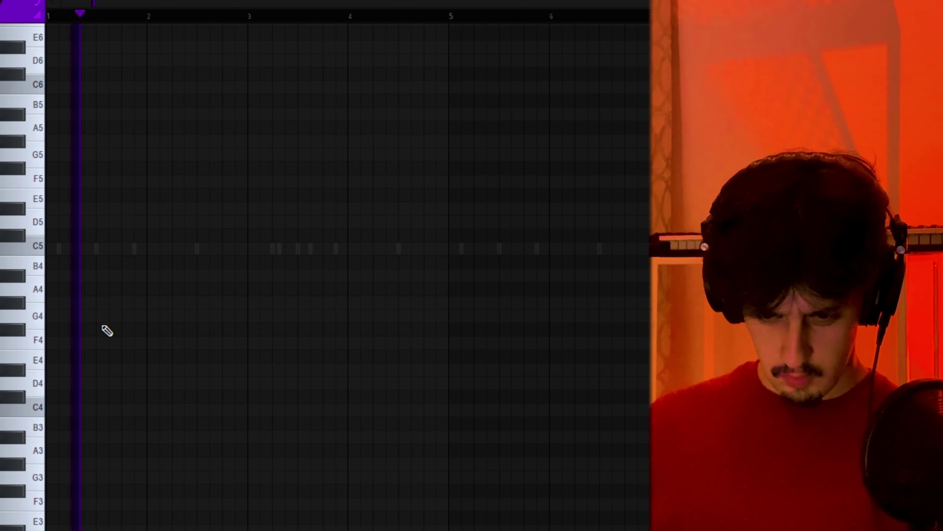
Step: Place a C5 hit on the last eighth note of bar 2 and repeat the four-bar pattern in bars 5 to 8
key("ctrl+a")
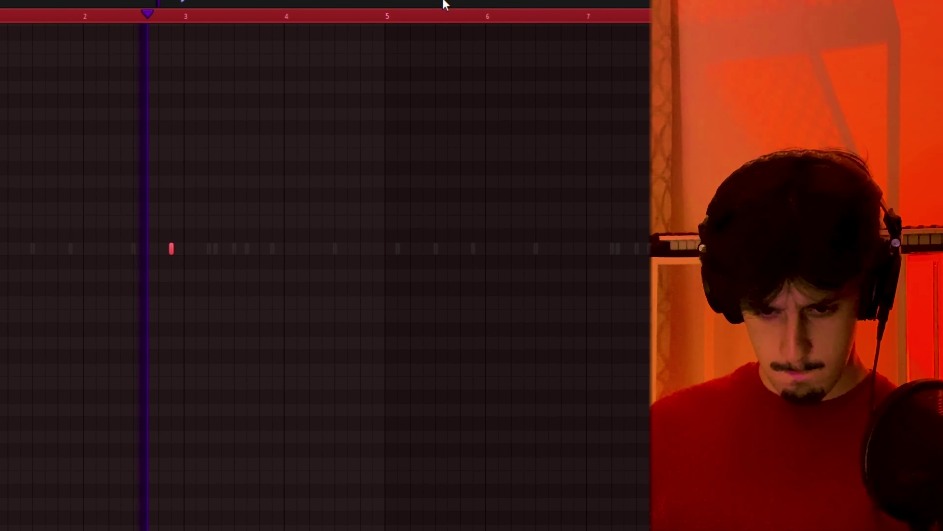
left_click(427, 18, "ctrl")
left_click_drag(364, 19, 301, 41)
key("ctrl+b")
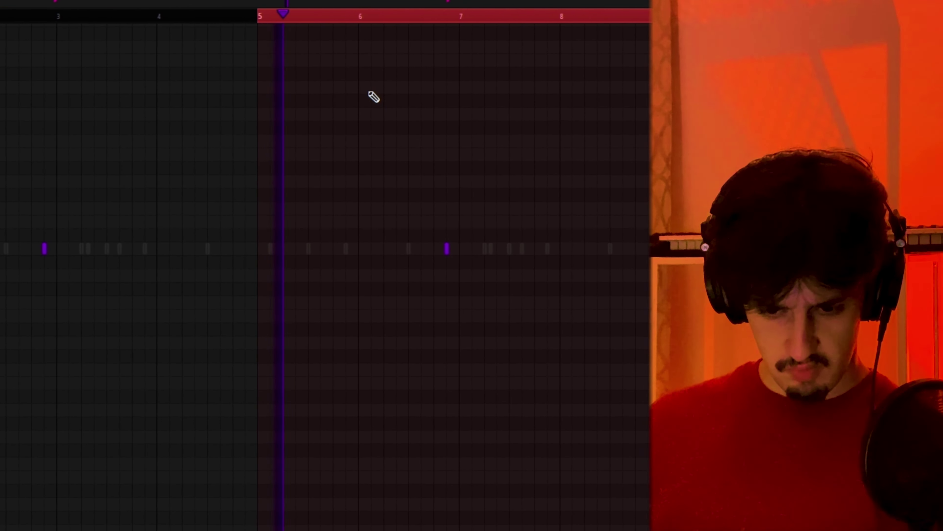
key("ctrl+d")
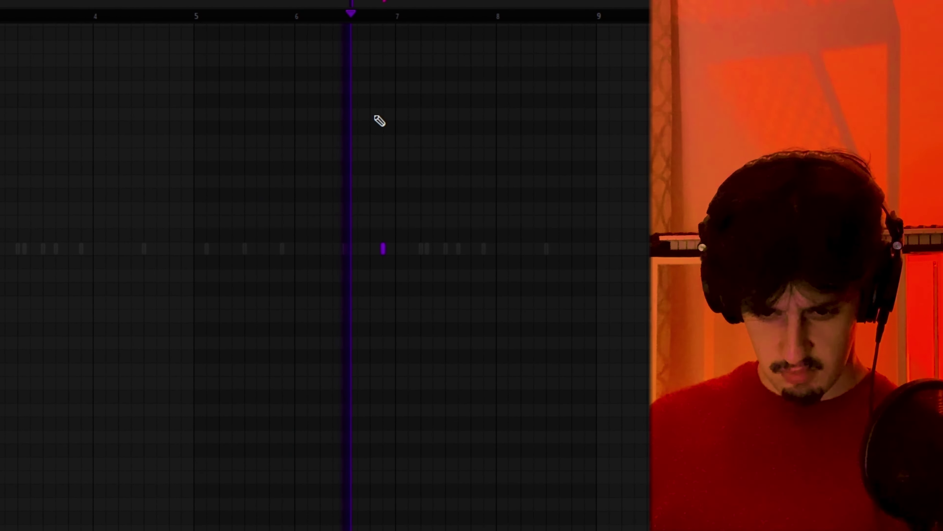
Step: Build a roll of short E5 hi-hat notes at the start of bar 1 and remove the C5 hit just before beat 3
scroll(515, 163, "up", 2)
scroll(465, 166, "down", 2)
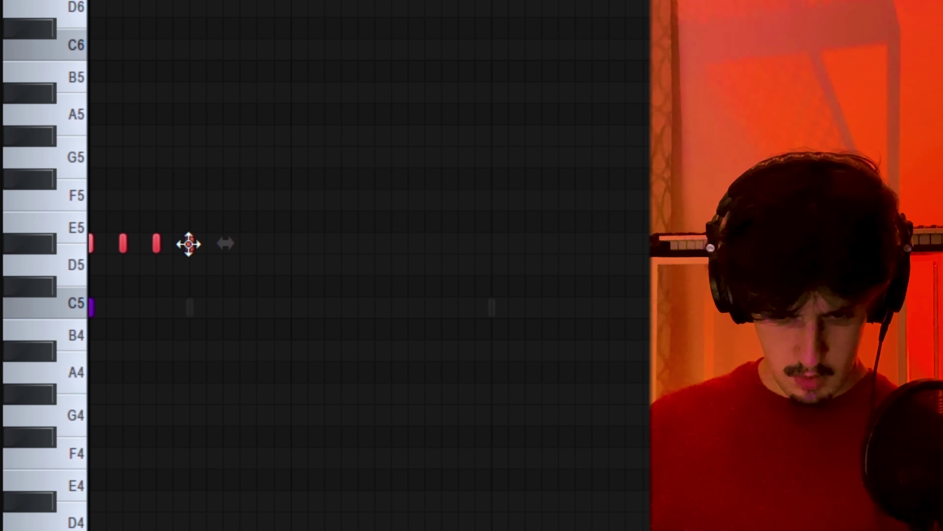
left_click_drag(188, 245, 314, 232)
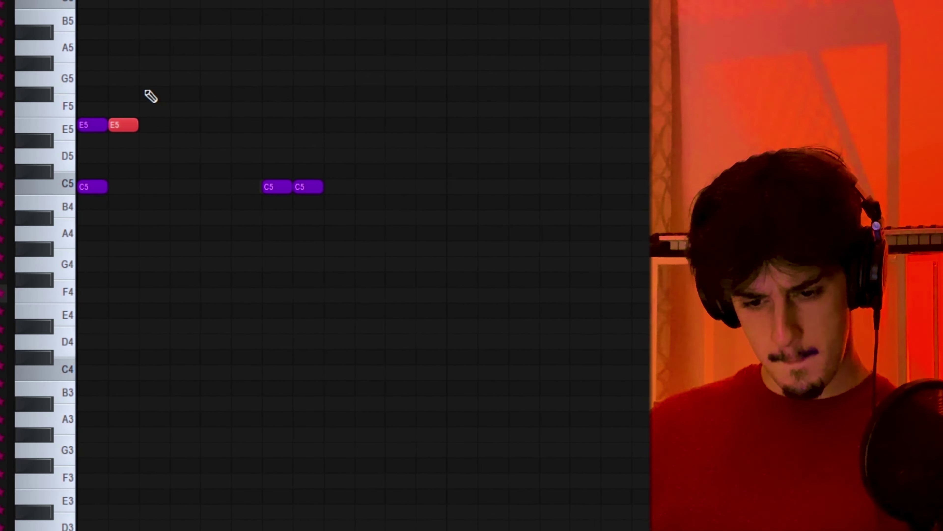
key("ctrl+b")
key("ctrl+b")
key("ctrl+b")
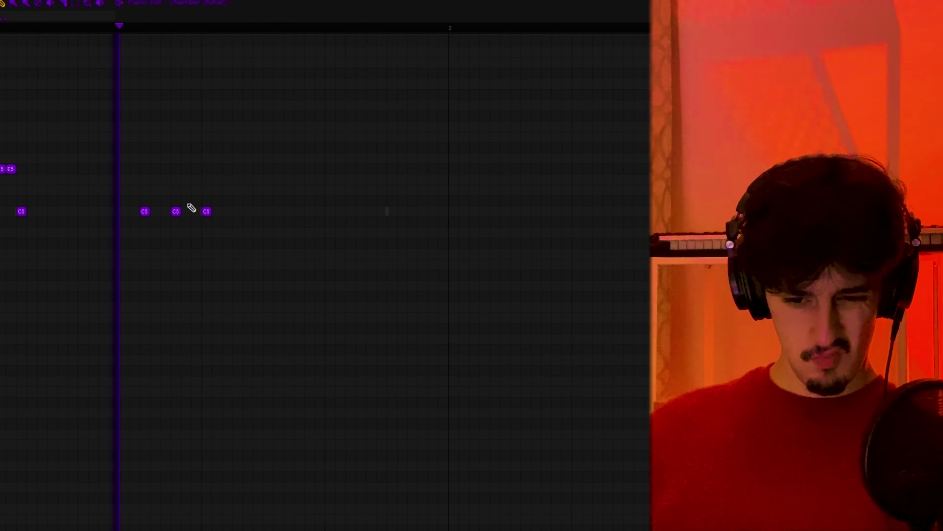
right_click(176, 211)
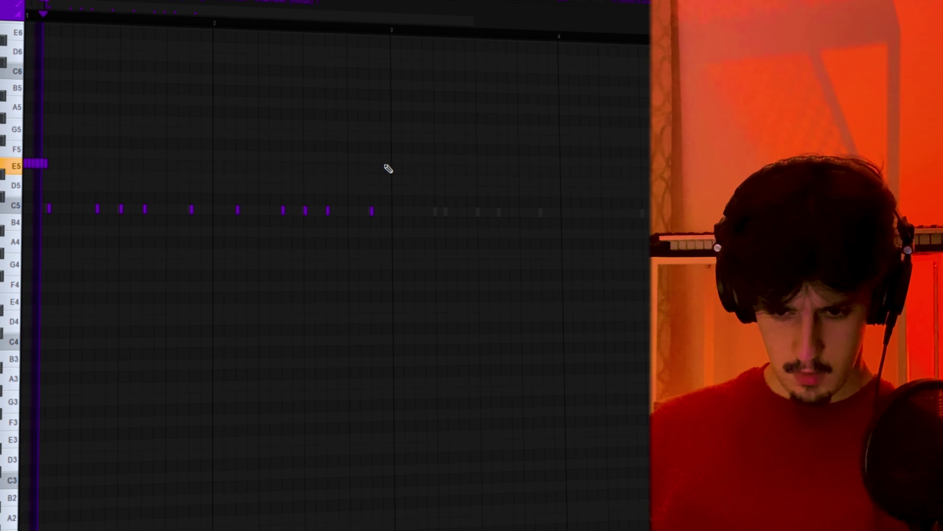
Step: Duplicate the C5 hi-hat hits of bars 1 and 2 into bars 3 and 4
left_click_drag(420, 195, 4, 256)
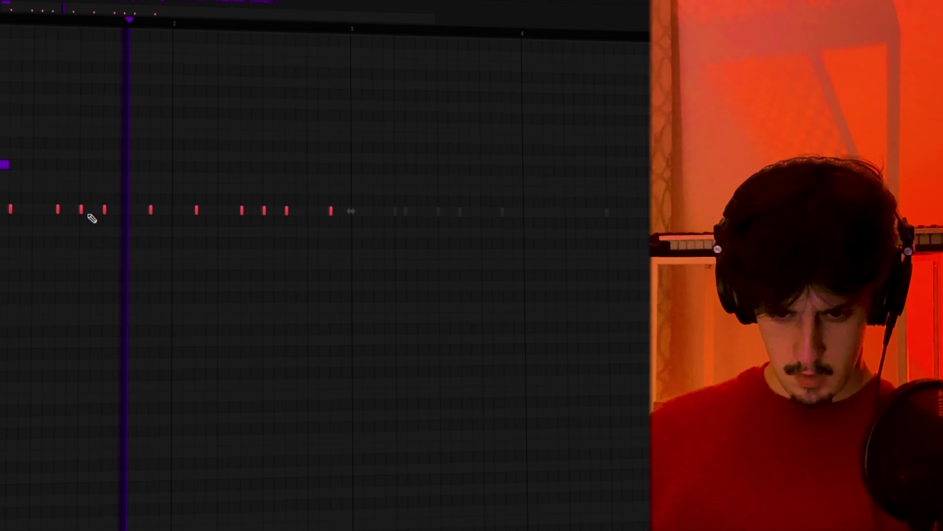
key("ctrl+b")
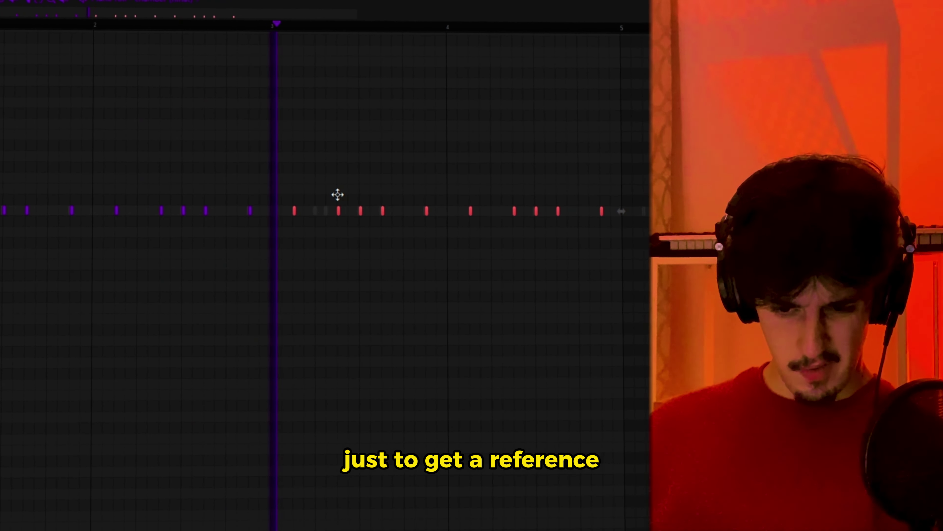
left_click(335, 151, "ctrl")
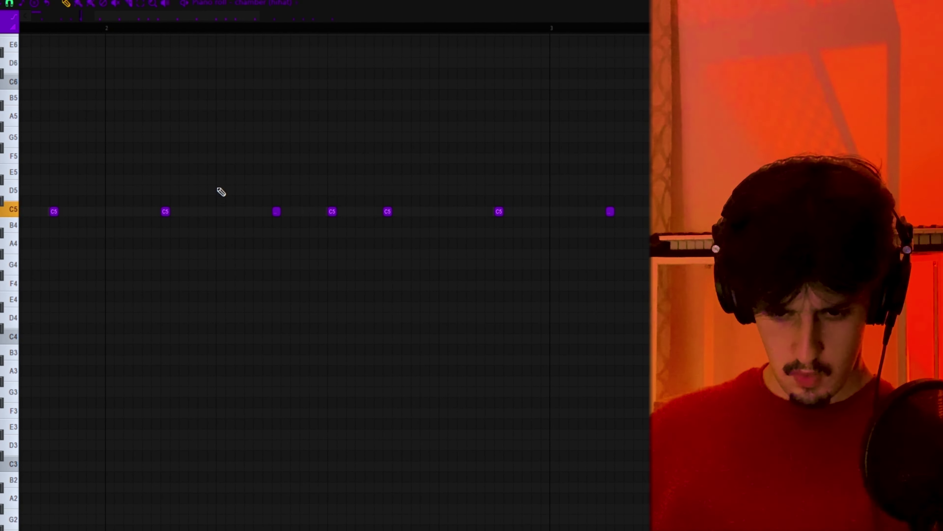
Step: Add short D5 hi-hat hits before beat 3 of bar 2 and an F5 roll around the middle of bar 4
left_click(221, 190)
left_click(240, 189)
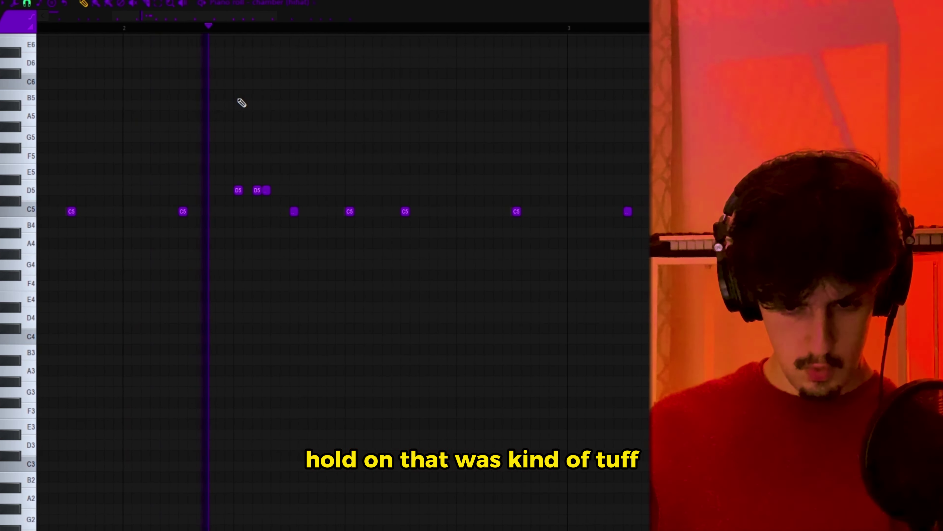
scroll(238, 100, "down", 10)
scroll(286, 152, "up", 1)
scroll(219, 168, "up", 8)
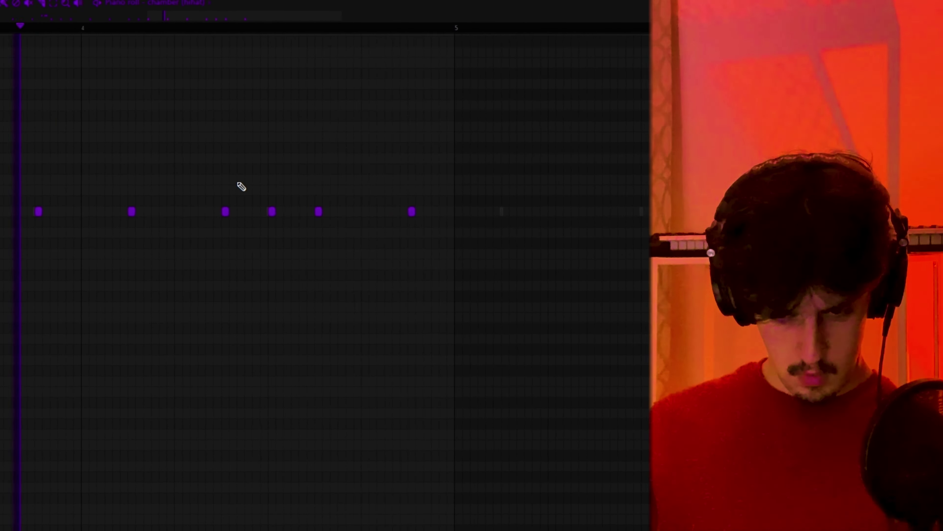
left_click(215, 191)
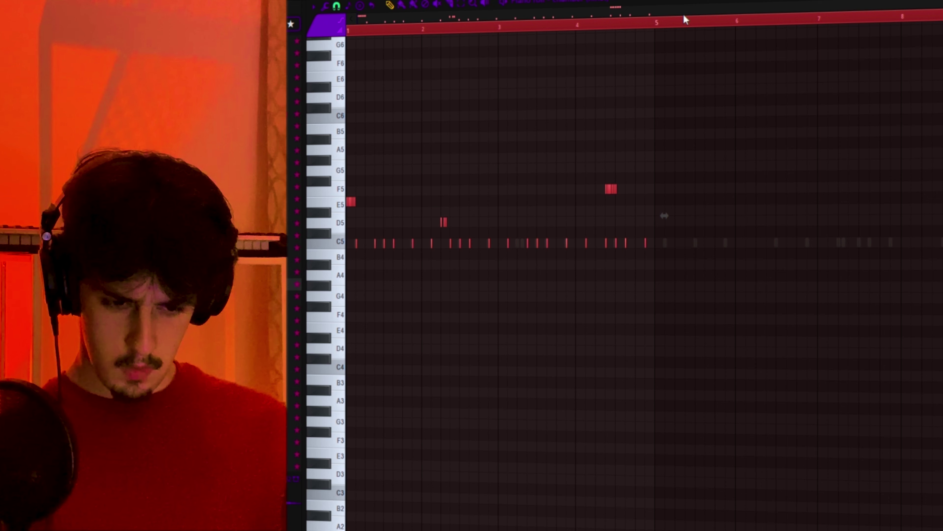
Step: Repeat the four-bar hi-hat pattern in bars 5 to 8 and extend all its notes to legato lengths
left_click_drag(717, 26, 656, 25)
scroll(666, 44, "down", 1)
key("ctrl+b")
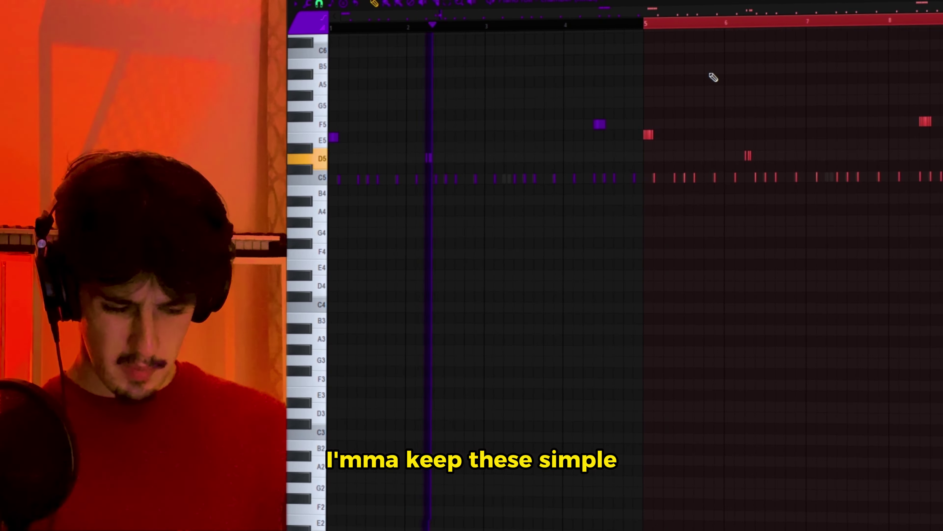
left_click(721, 83, "ctrl")
key("ctrl+l")
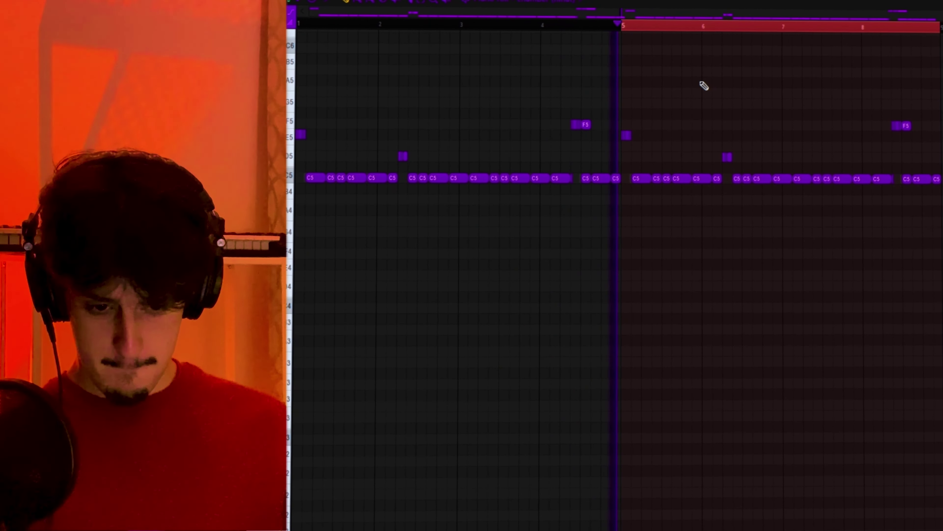
key("ctrl+d")
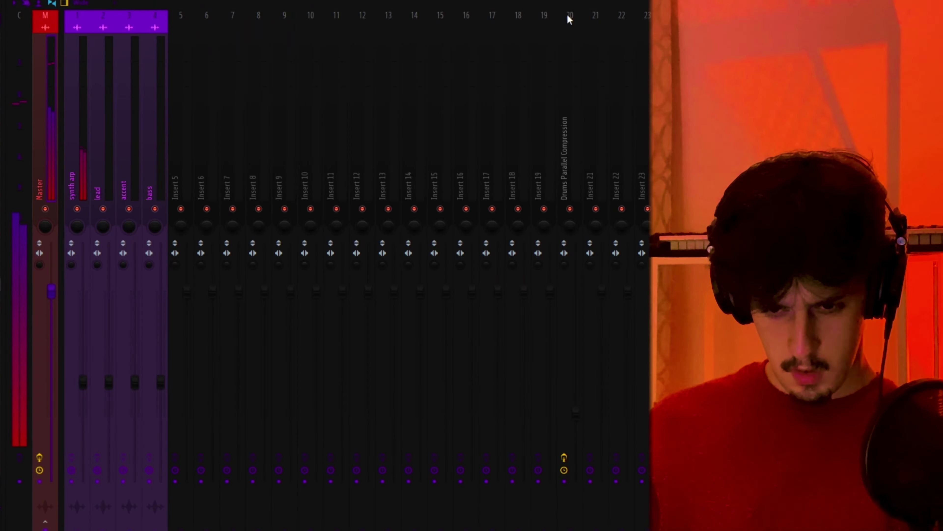
Step: Pitch the master up in SoundShifter by raising its semitone transposition
left_click(687, 27)
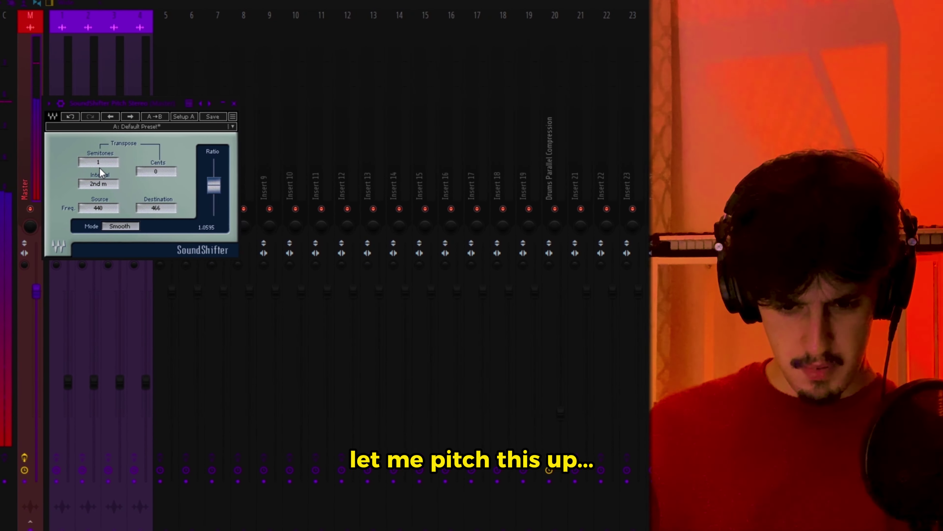
left_click_drag(102, 165, 101, 161)
key("Escape")
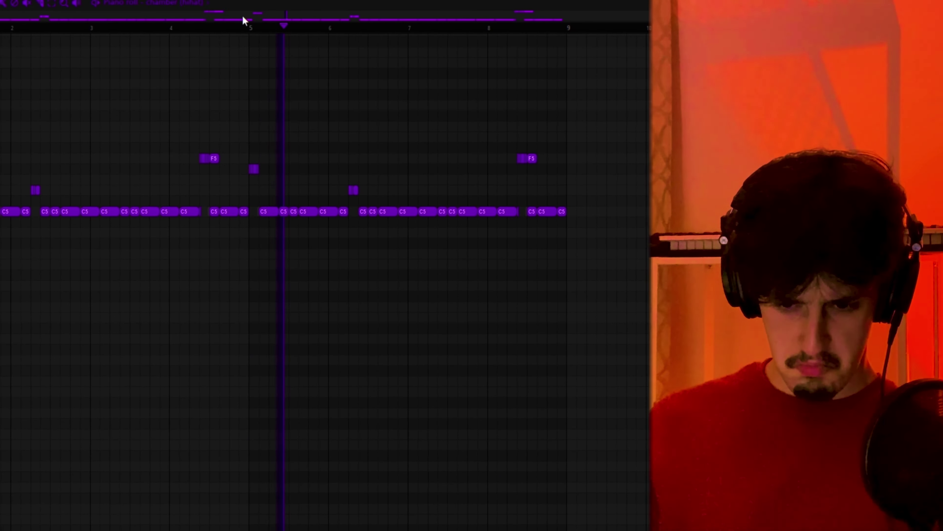
Step: Switch the piano roll from the hi-hat to the sub bass channel and write F#4, D4, C#4, D4, D4 across bars 1 and 2
left_click(186, 3)
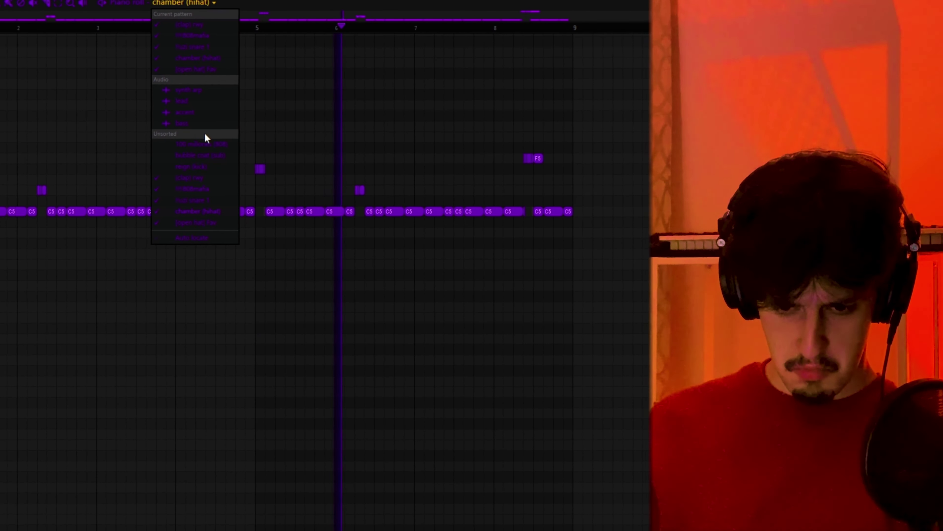
left_click(206, 144)
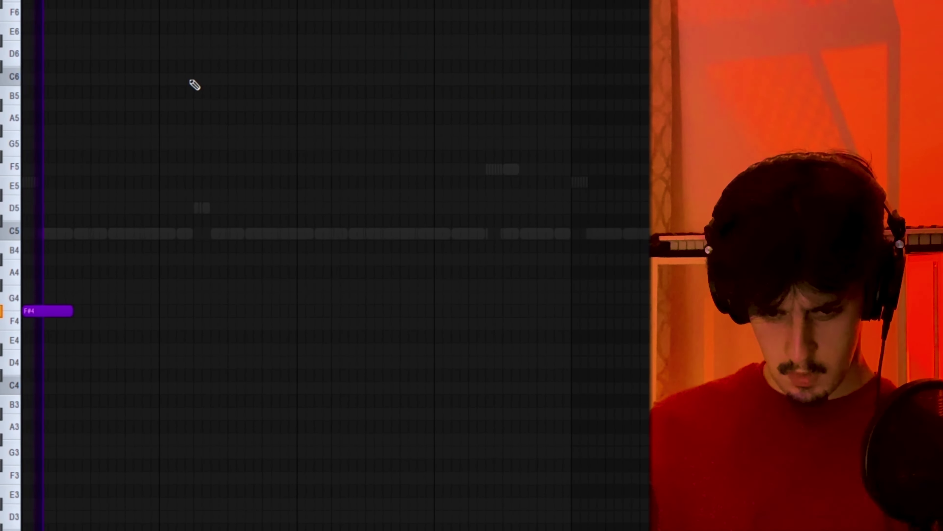
key("space")
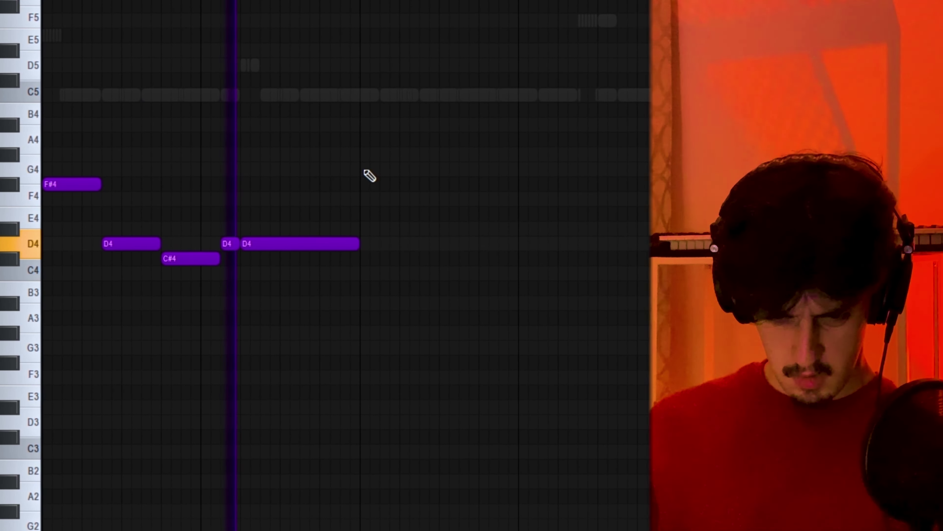
key("space")
key("space")
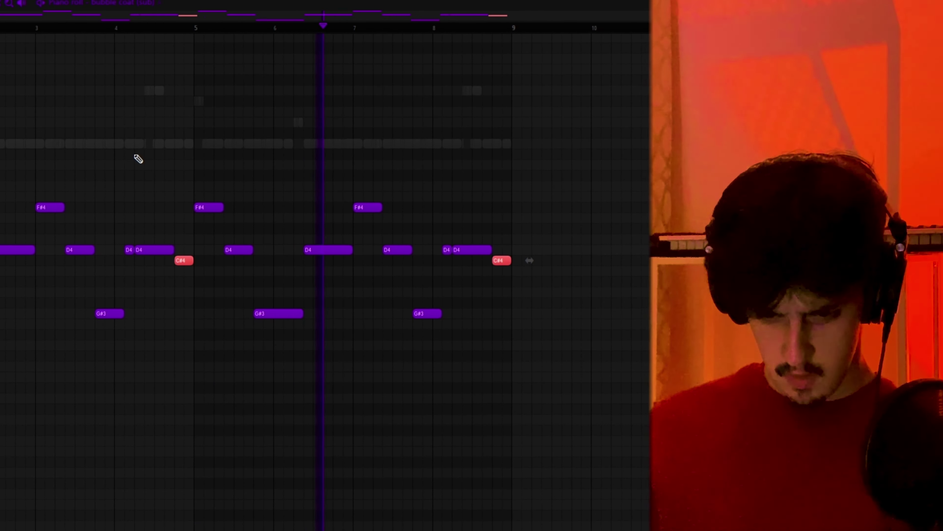
Step: Move the C#4 bass notes ending bars 4 and 8 down to G#3, and raise them by an octave
key("ctrl+Down")
key("Down")
key("Down")
key("Down")
key("Down")
key("Down")
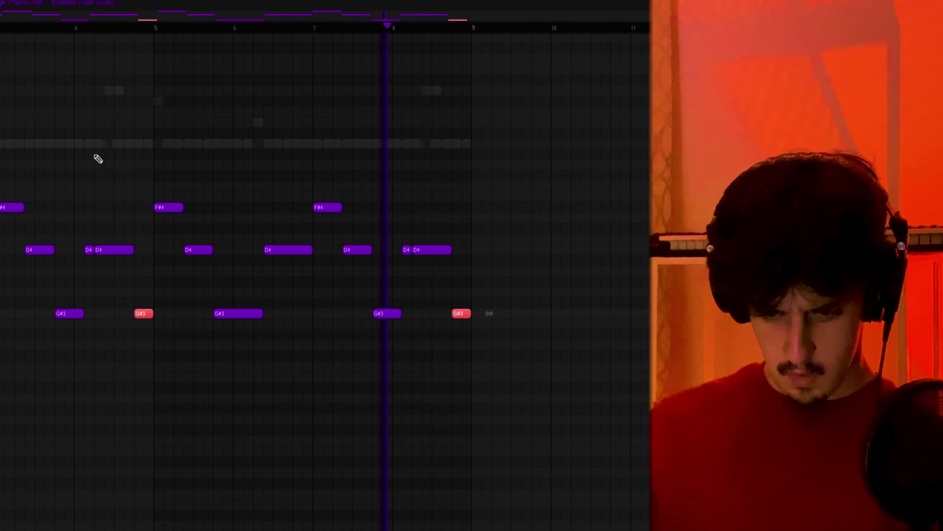
key("ctrl+Up")
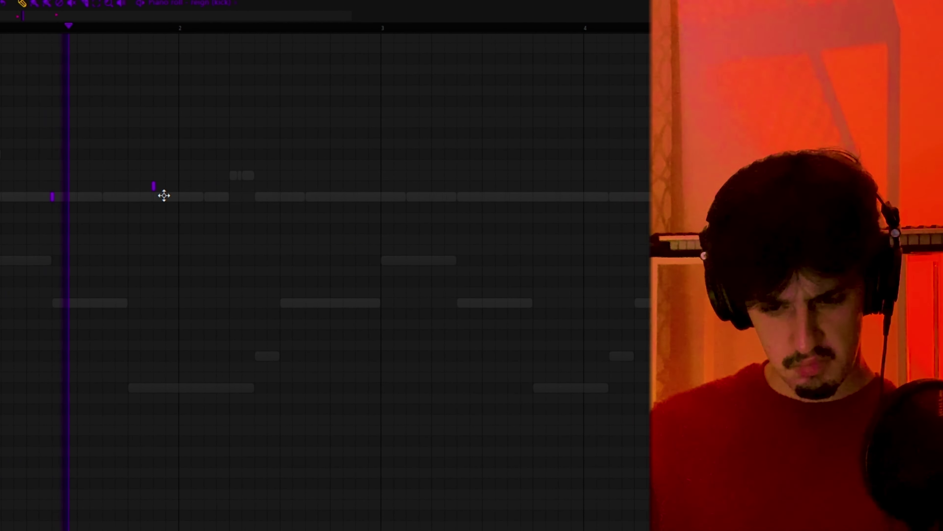
Step: Program C5 kick hits in bars 1 and 2 and duplicate them into bars 3 and 4
left_click_drag(164, 195, 165, 202)
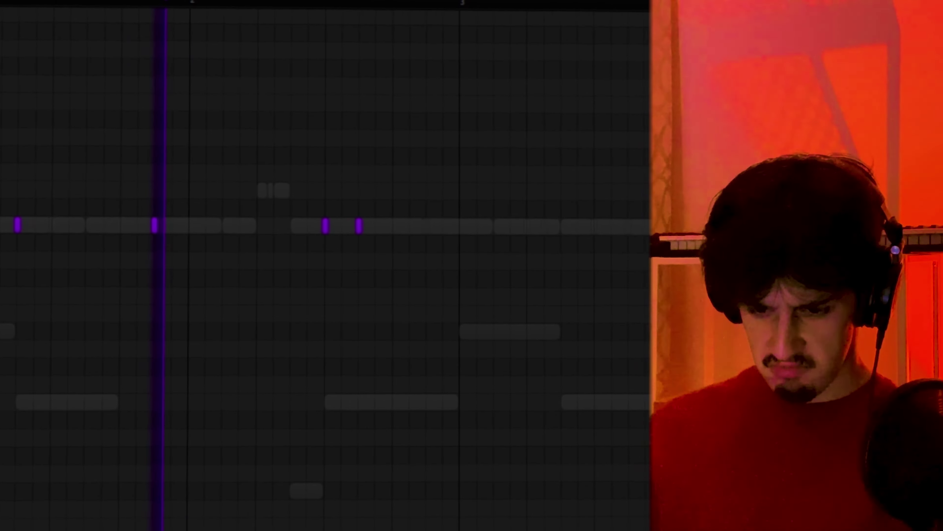
left_click_drag(72, 15, 489, 29)
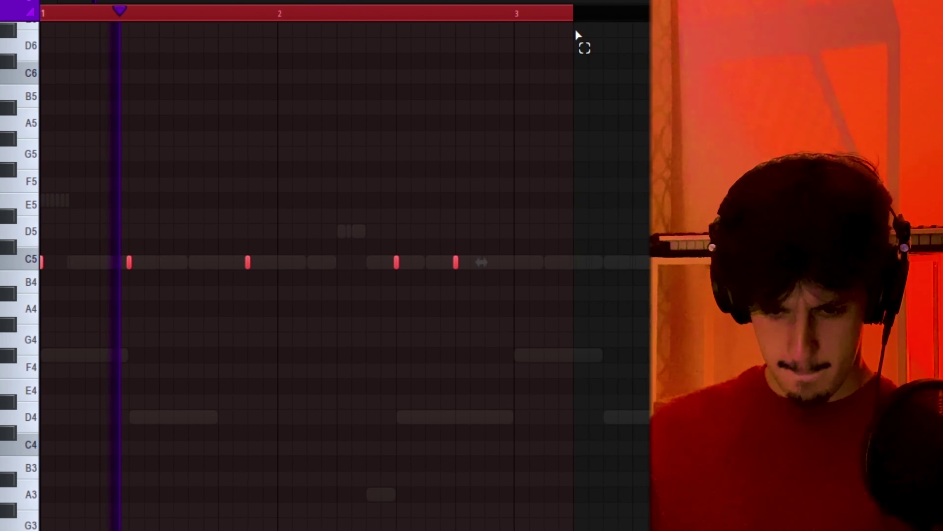
key("ctrl+b")
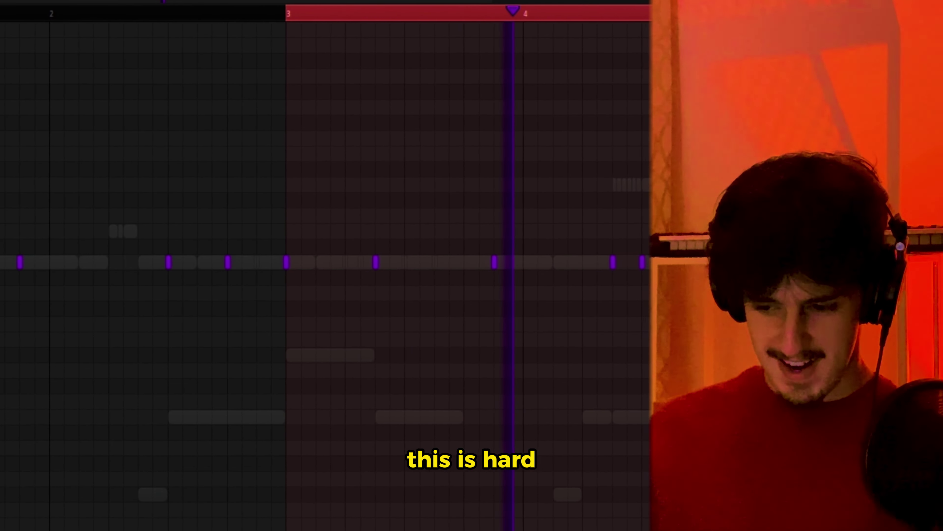
scroll(649, 175, "down", 1)
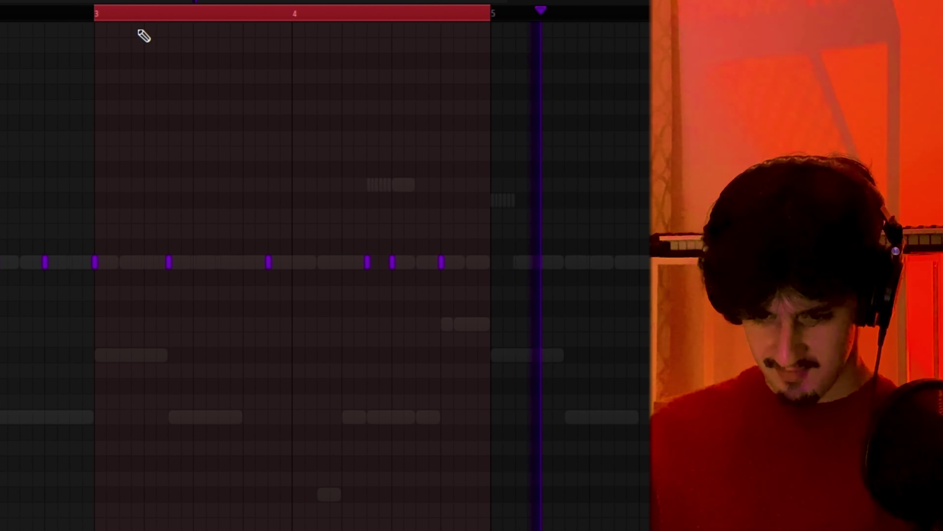
Step: Extend the kick pattern's time selection back to cover bars 1 to 4
left_click_drag(95, 13, 1, 13)
scroll(298, 145, "down", 2)
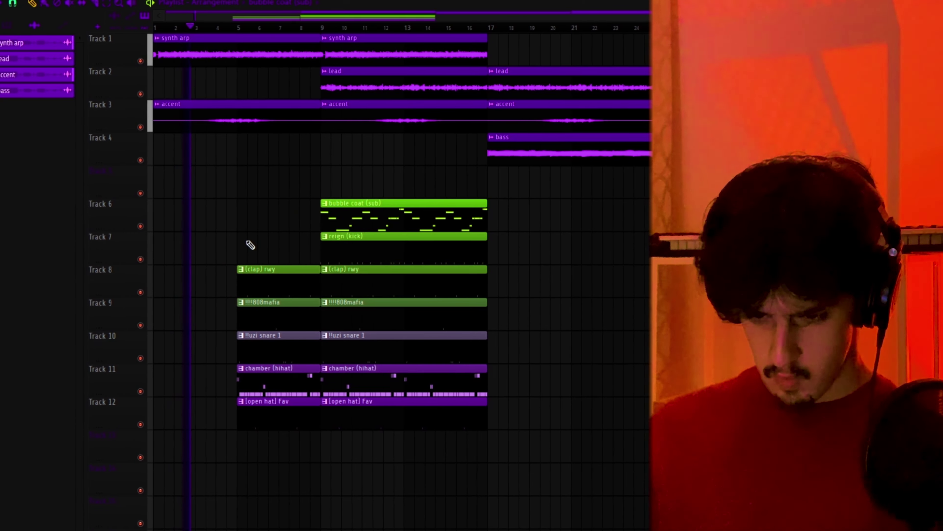
Step: Trim the first clap, snare, hi-hat and open hat clips on Tracks 8 to 12 to end shortly before bar 9
scroll(573, 346, "down", 1)
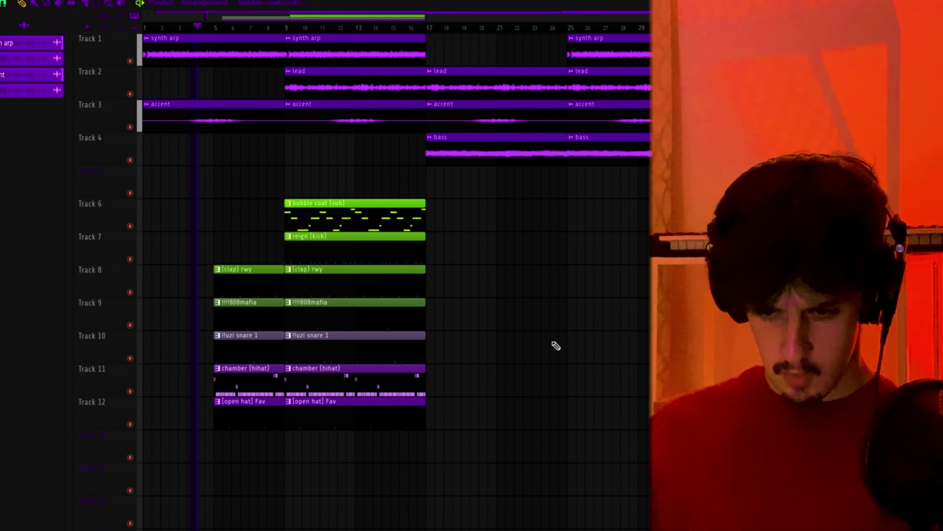
scroll(245, 400, "up", 4)
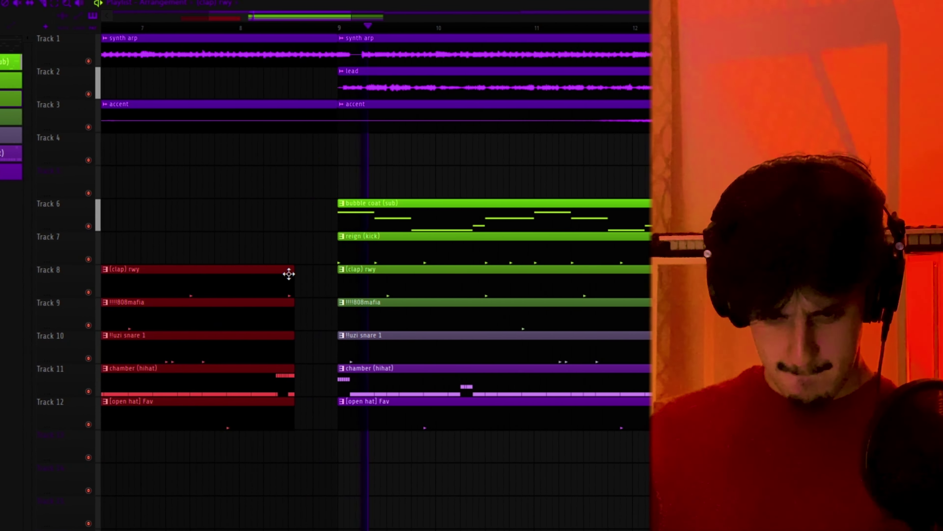
scroll(299, 256, "down", 6)
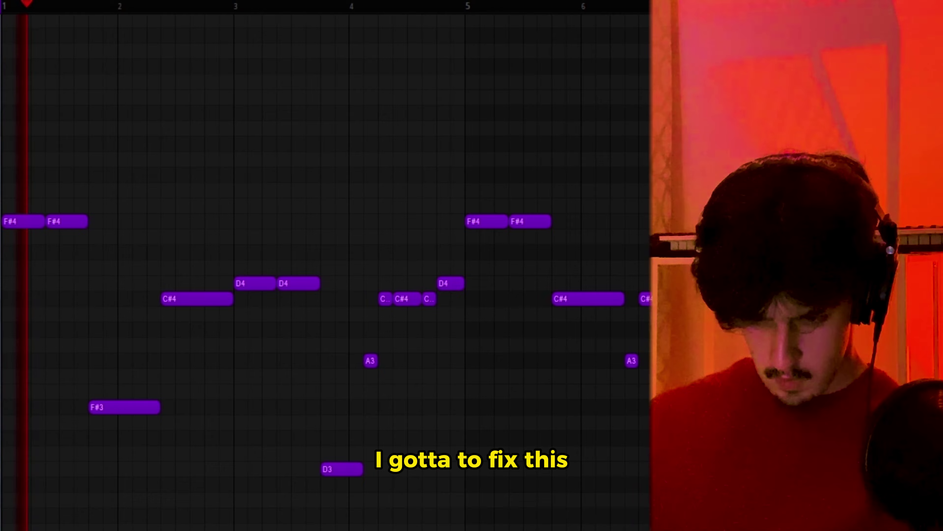
Step: Replace the sub bass notes from bar 5 onward with a copy of bars 1 to 4, and raise both D3 notes by an octave
left_click_drag(647, 521, 446, 120)
key("Delete")
key("ctrl+b")
key("ctrl+d")
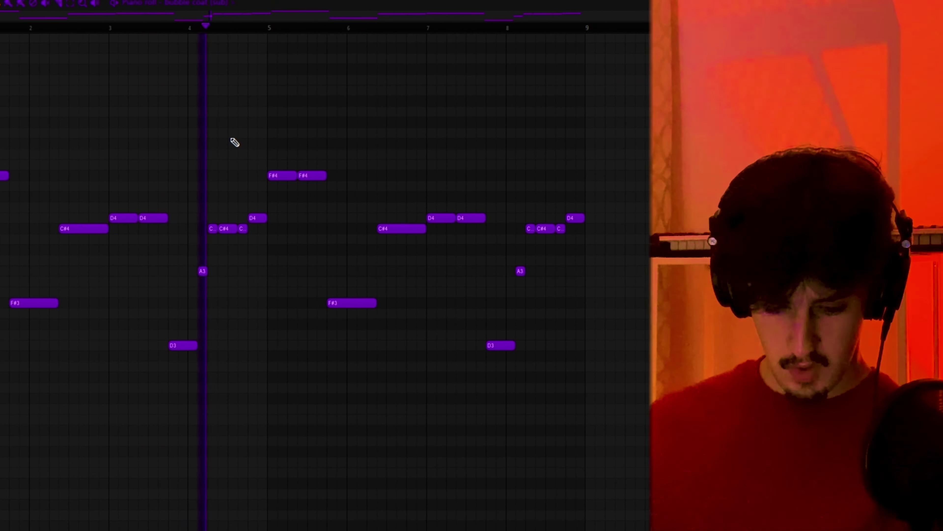
left_click_drag(563, 332, 126, 371)
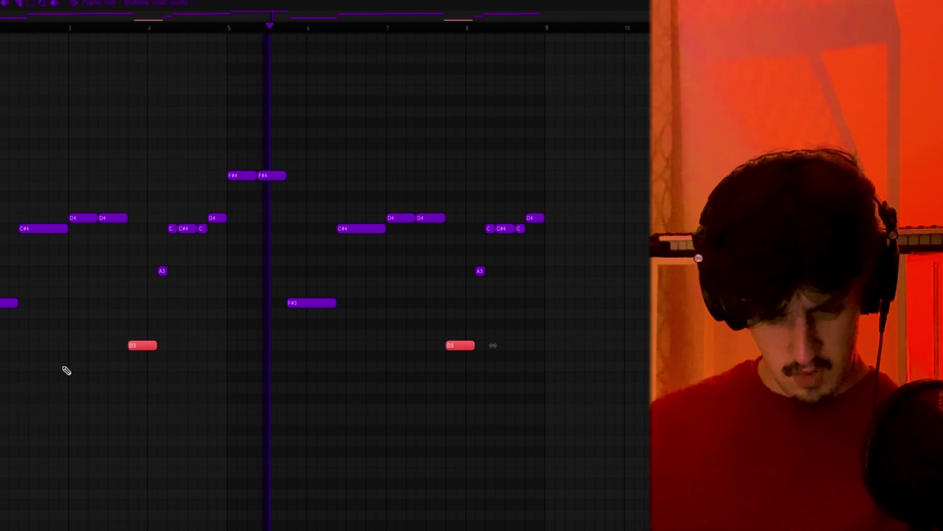
key("ctrl+Up")
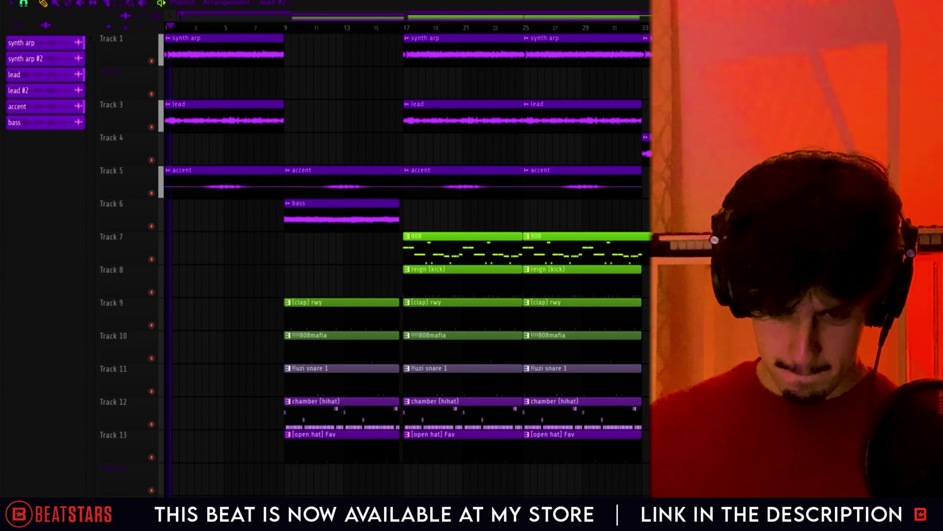
Step: Place synth arp #2 and lead #2 at bar 9, and trim the first drum clips on Tracks 9 to 13 to start at bar 13
left_click_drag(719, 60, 383, 69)
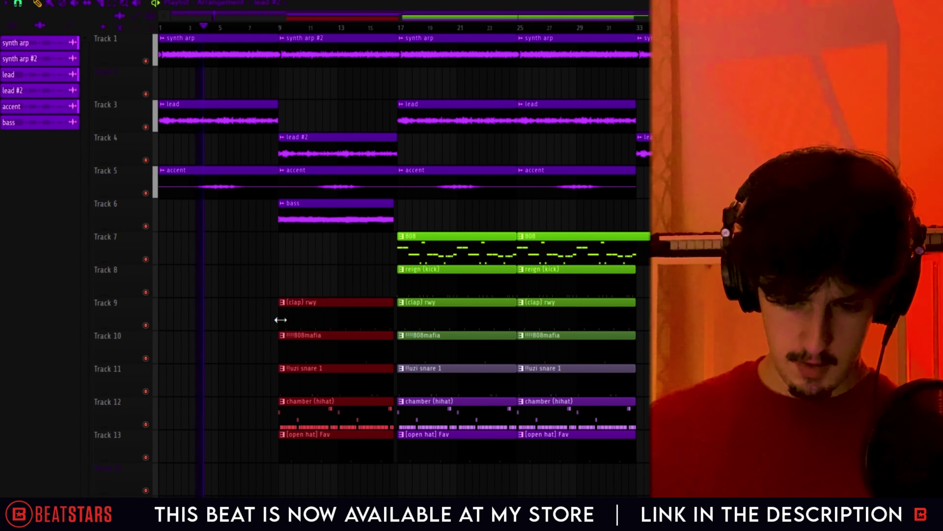
scroll(222, 379, "up", 3)
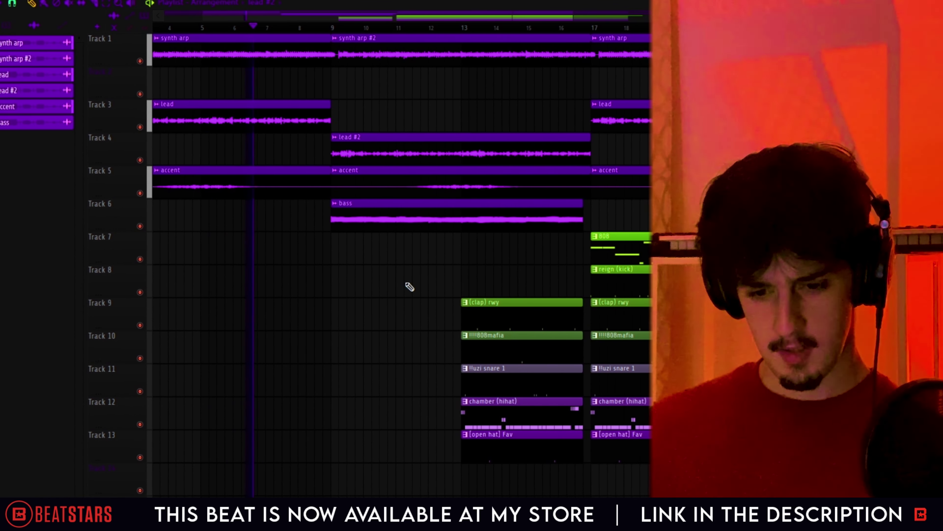
Step: Audition the transition from the bar 13 drums into bar 17, and review the 808 pattern's notes in the piano roll
left_click_drag(379, 21, 442, 30)
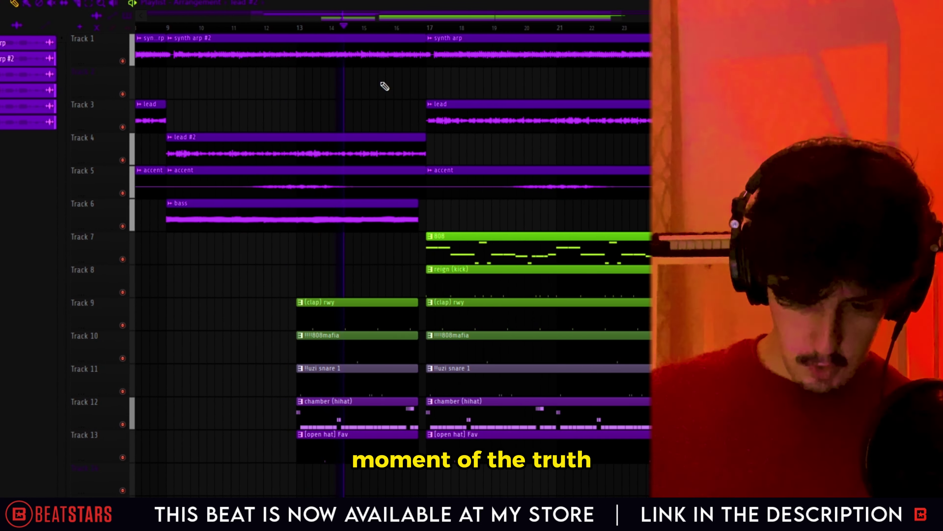
left_click_drag(369, 18, 454, 27)
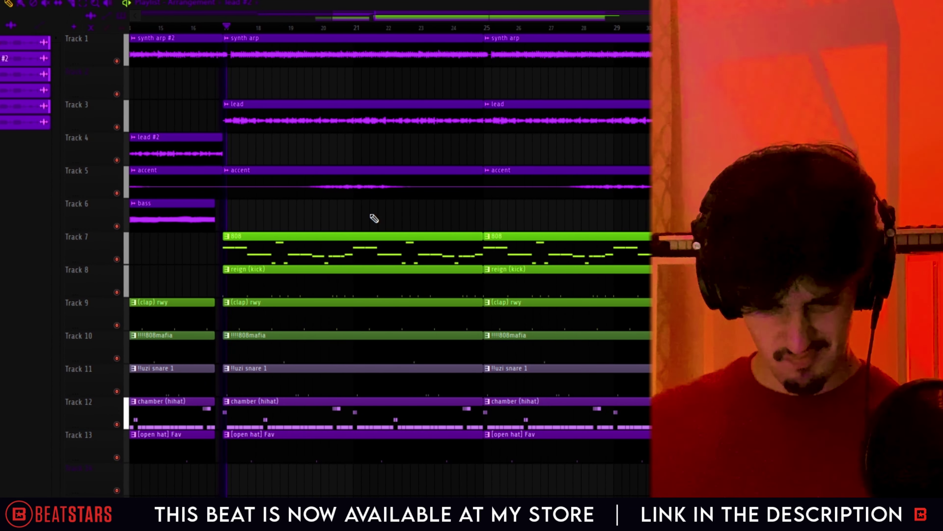
double_click(365, 256)
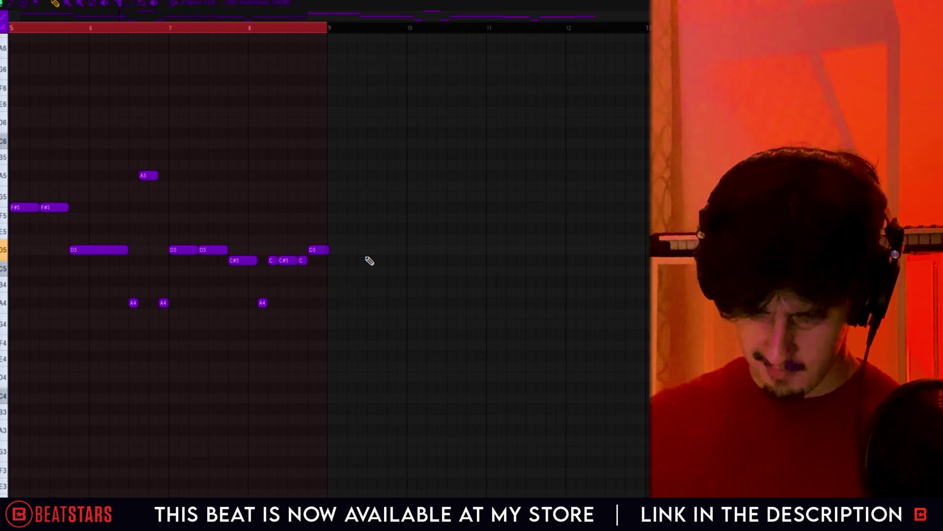
key("ctrl+d")
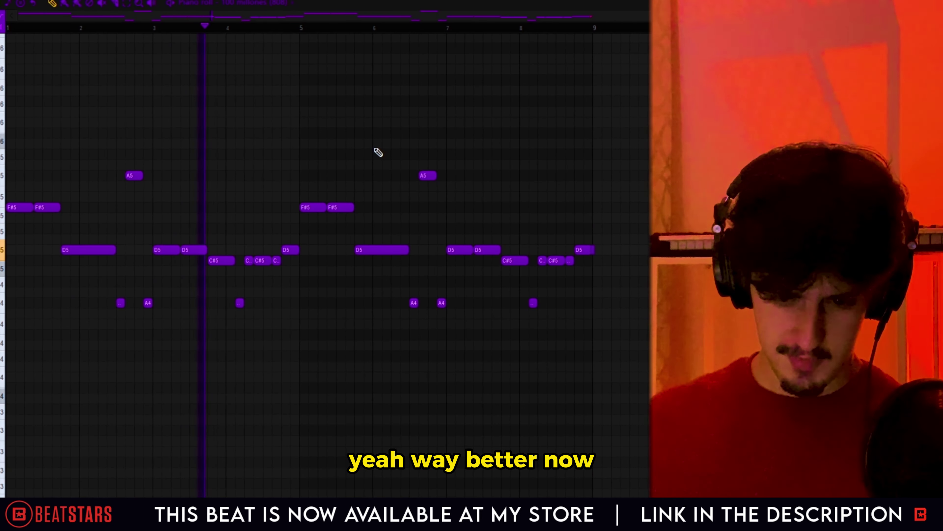
scroll(377, 149, "up", 2)
scroll(383, 163, "down", 2)
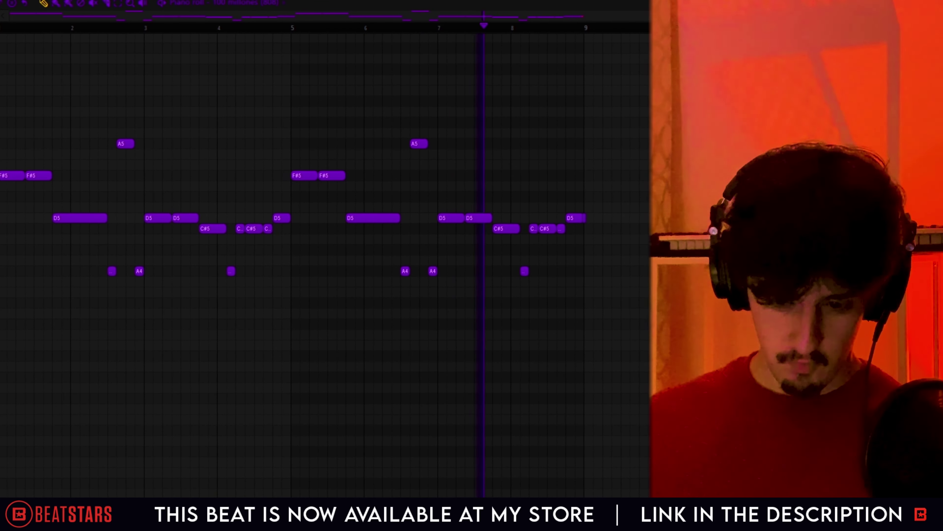
key("Escape")
scroll(467, 124, "down", 2)
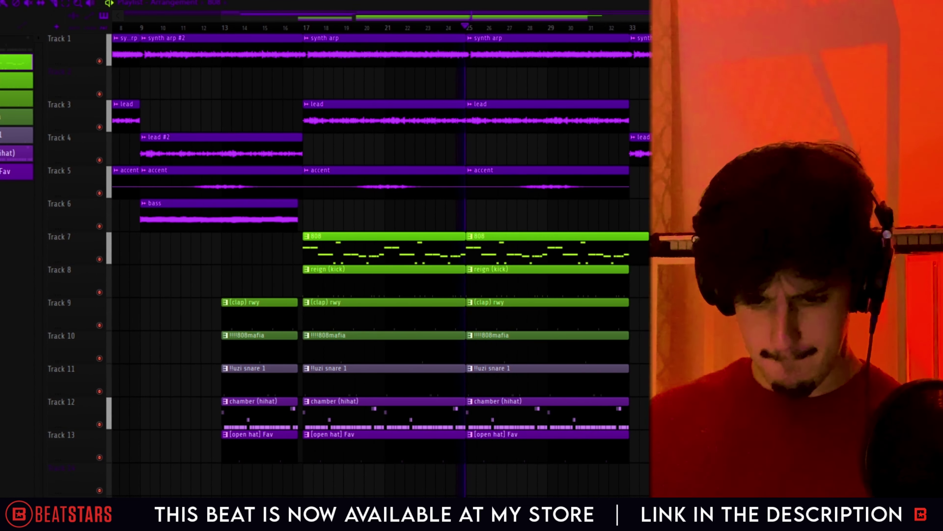